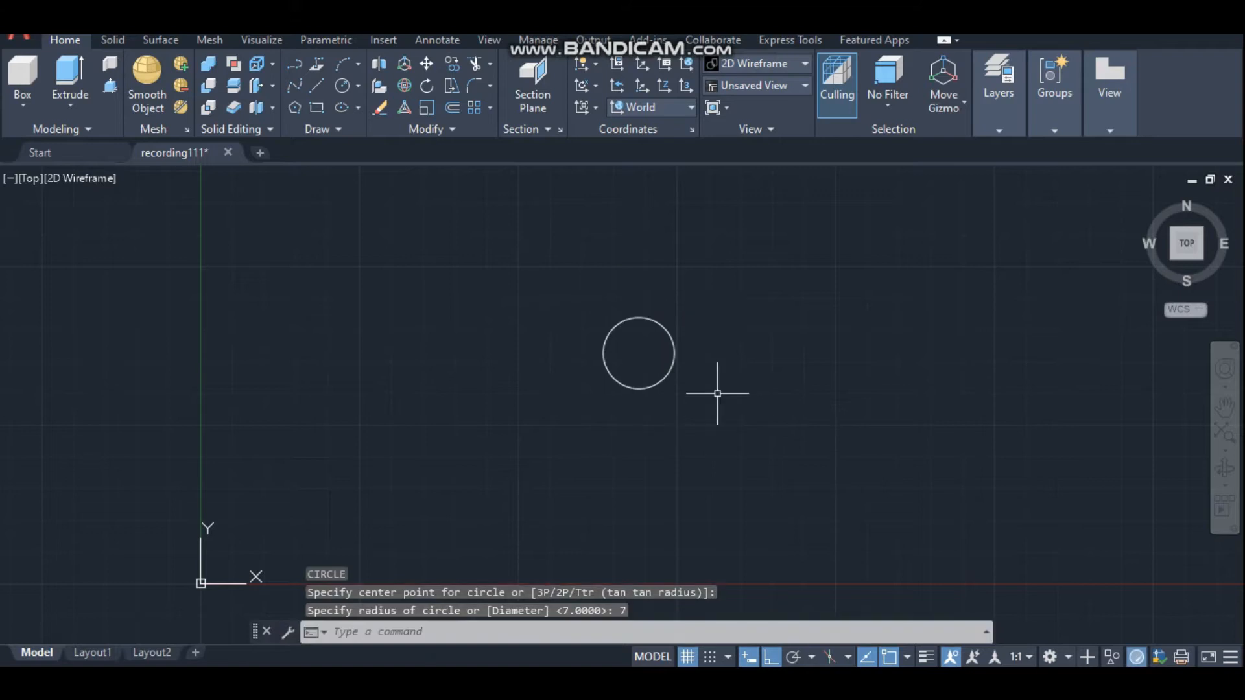
Draw a circle of radius 15 concentric with the existing small circle
type("c")
key("Return")
left_click(639, 353)
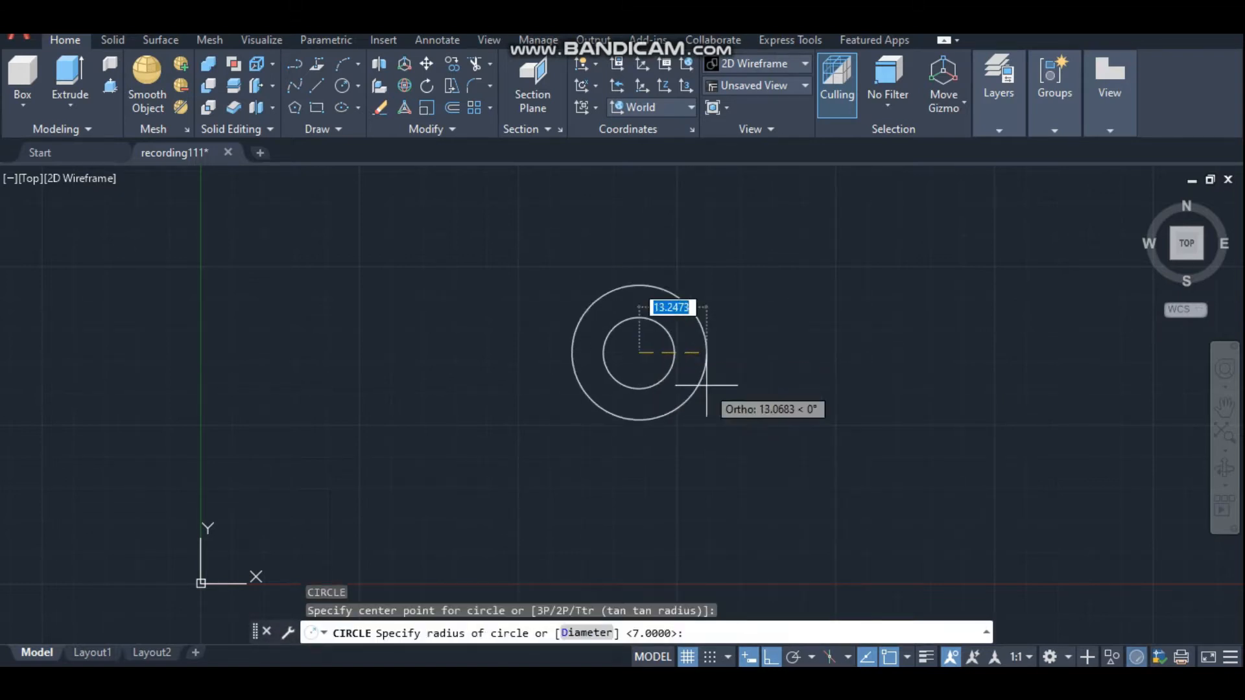
type("15")
key("Return")
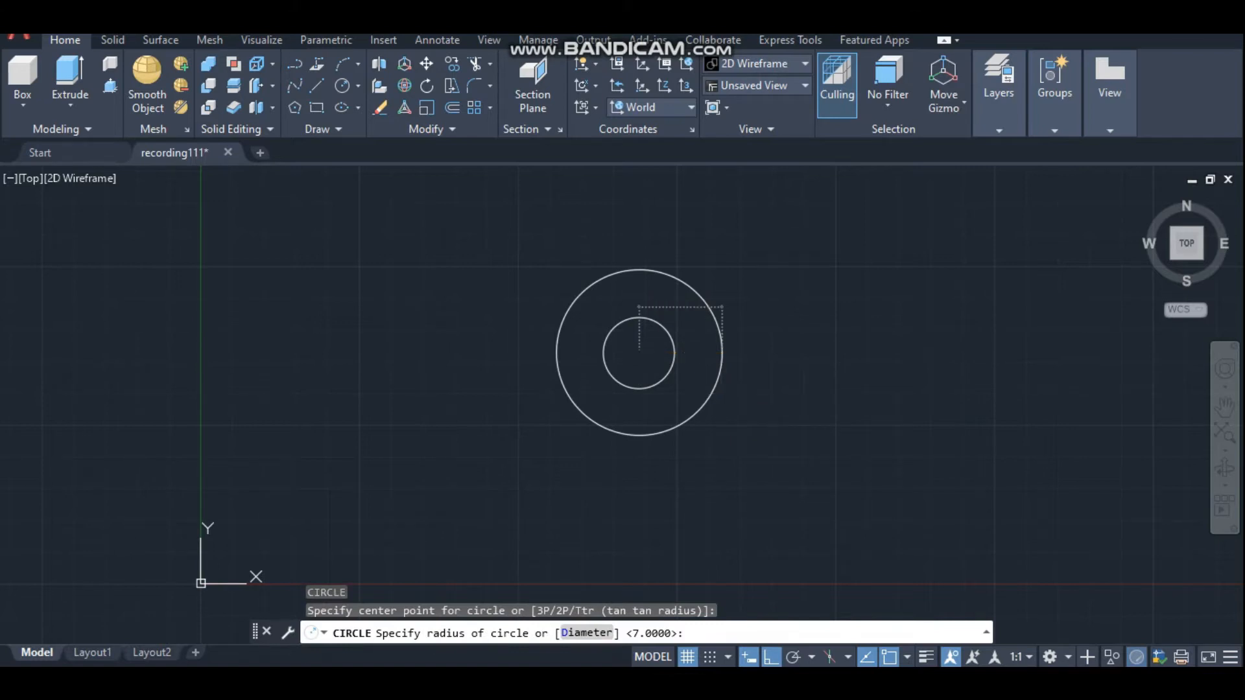
Start a line at the circles' centre and draw it 60 units horizontally to the right
type("l")
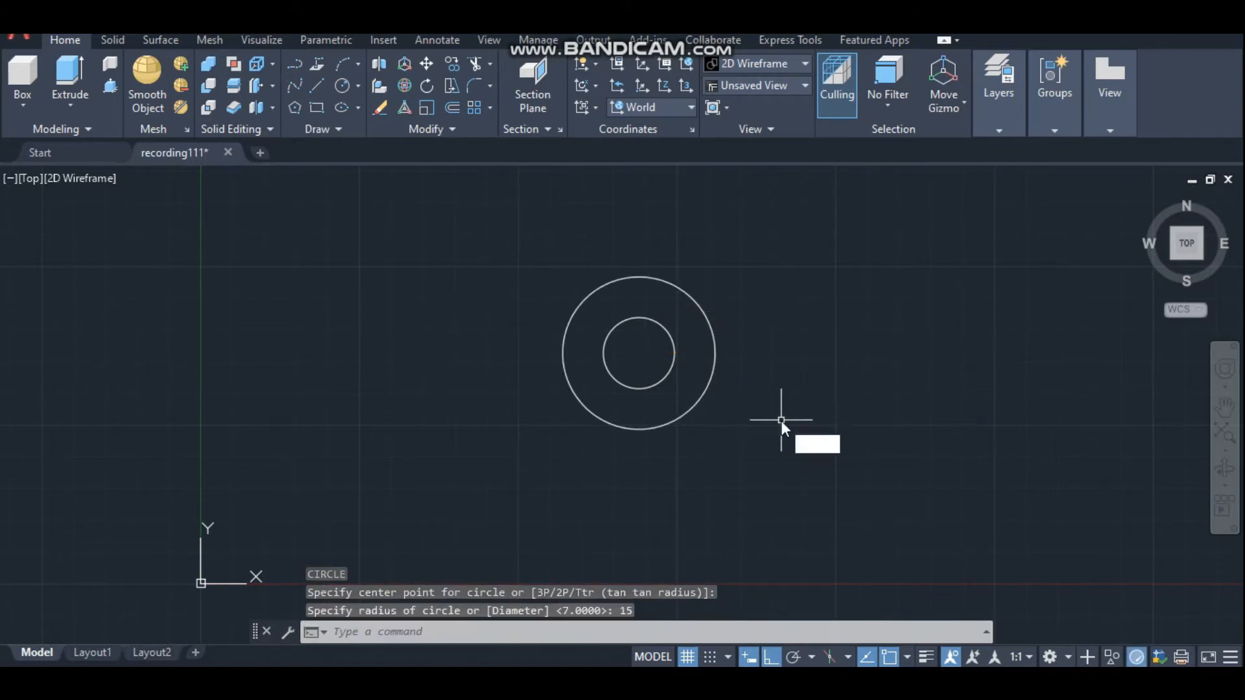
key("Return")
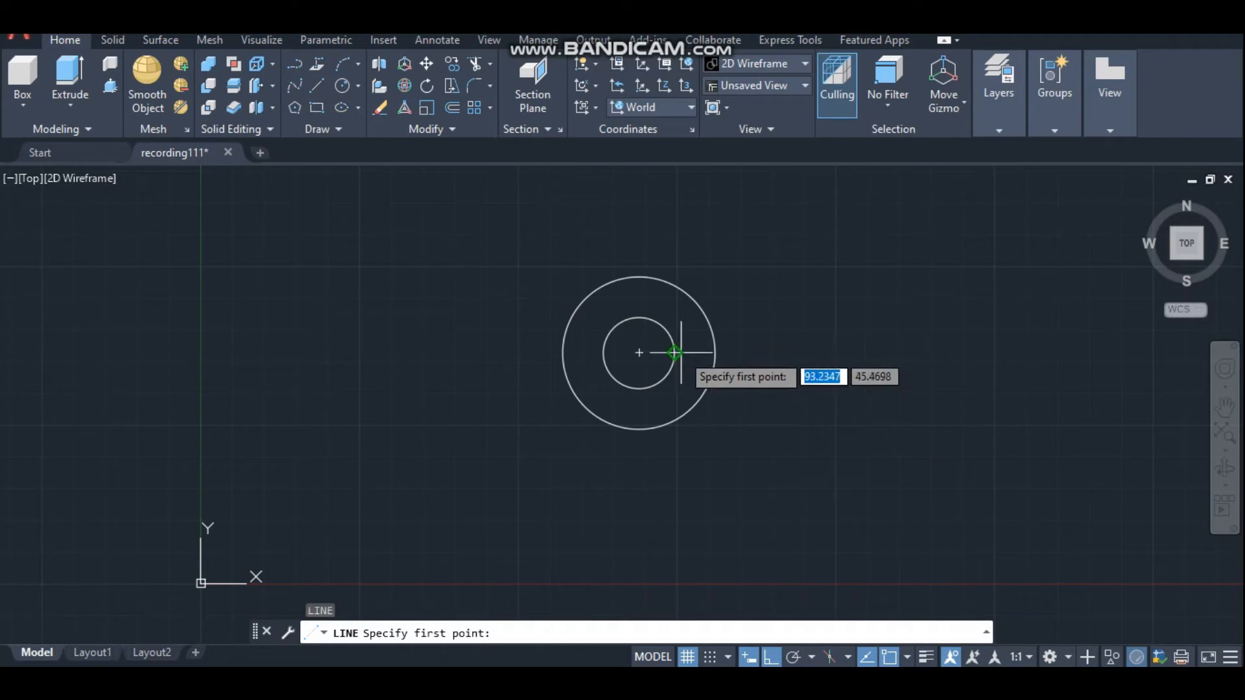
left_click(638, 353)
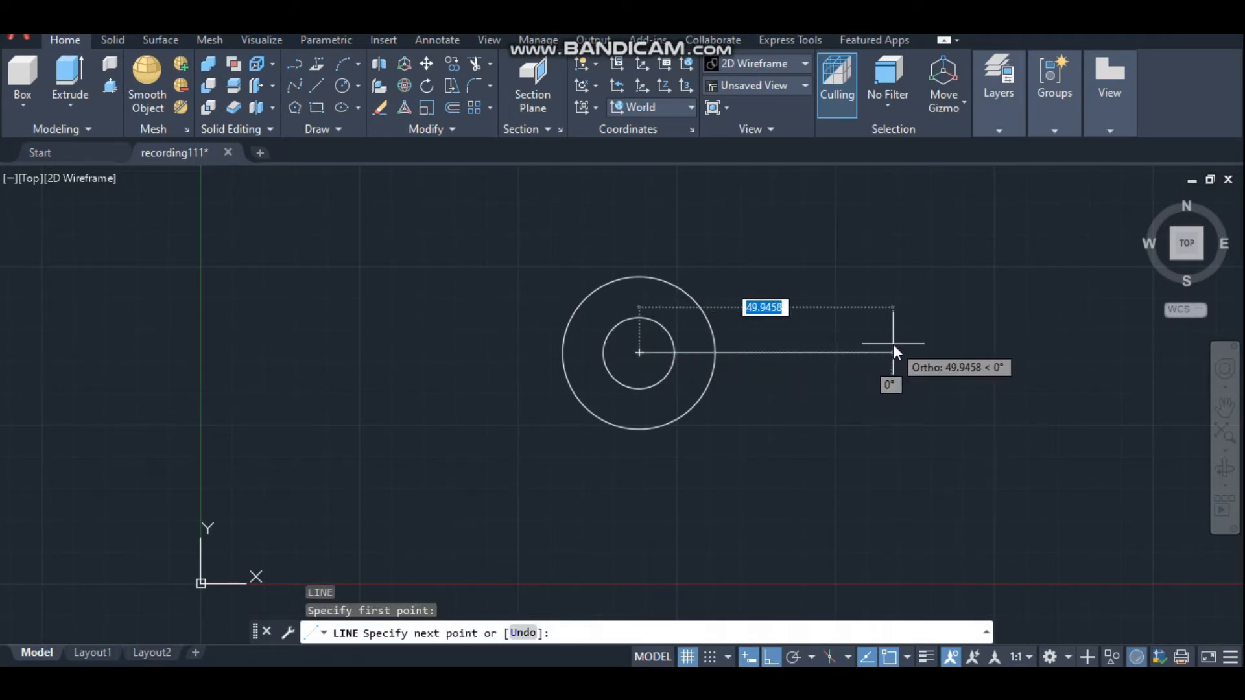
type("60")
key("Return")
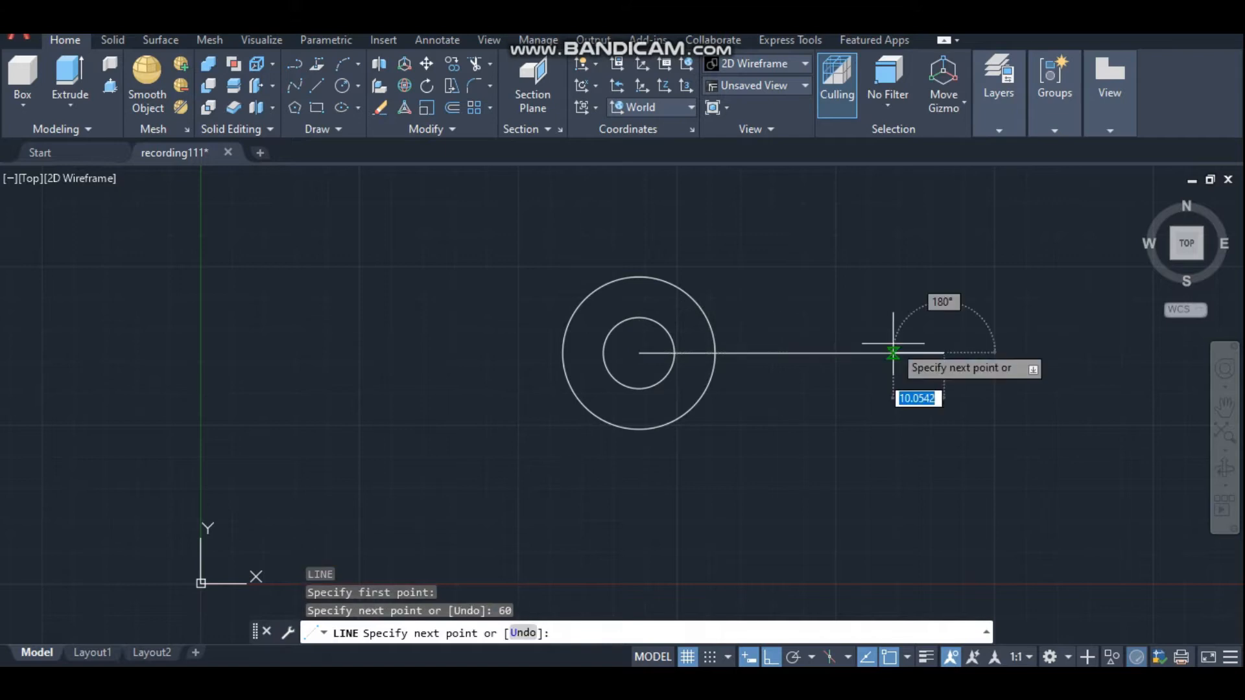
Continue the line vertically upward from its right end with a 6-unit segment and a 9-unit segment
mouse_move(884, 336)
middle_mouse_down()
mouse_move(853, 356)
mouse_move(684, 379)
middle_mouse_up()
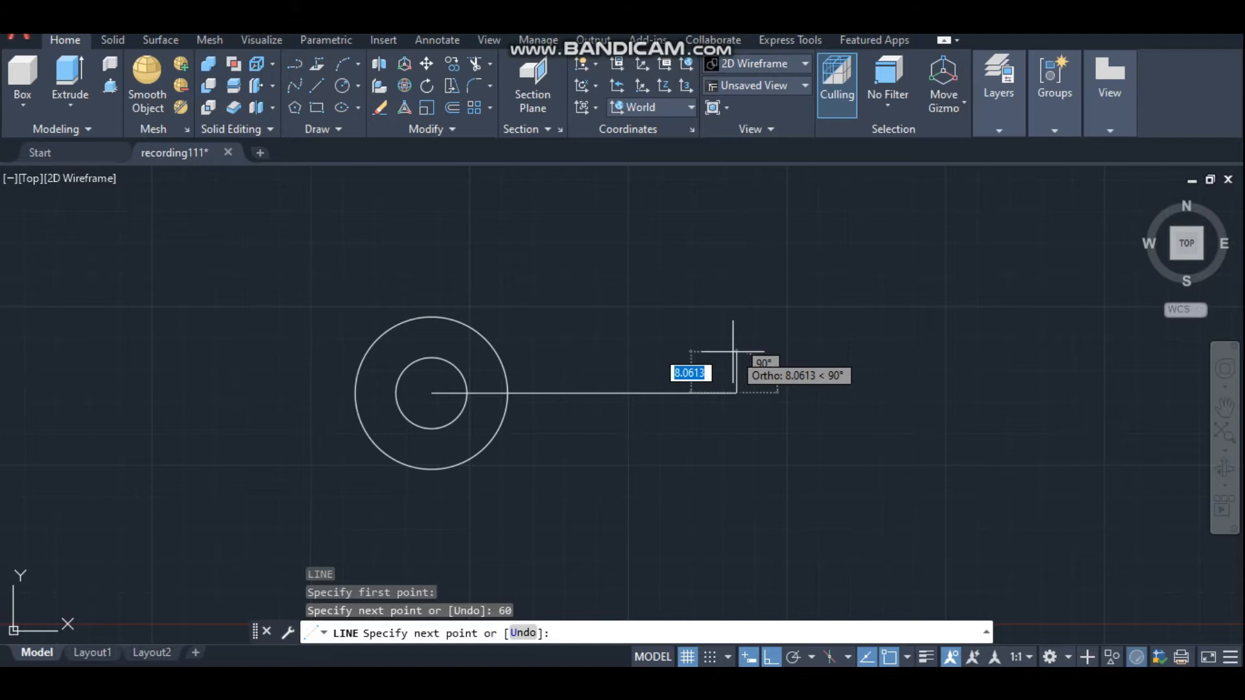
type("6")
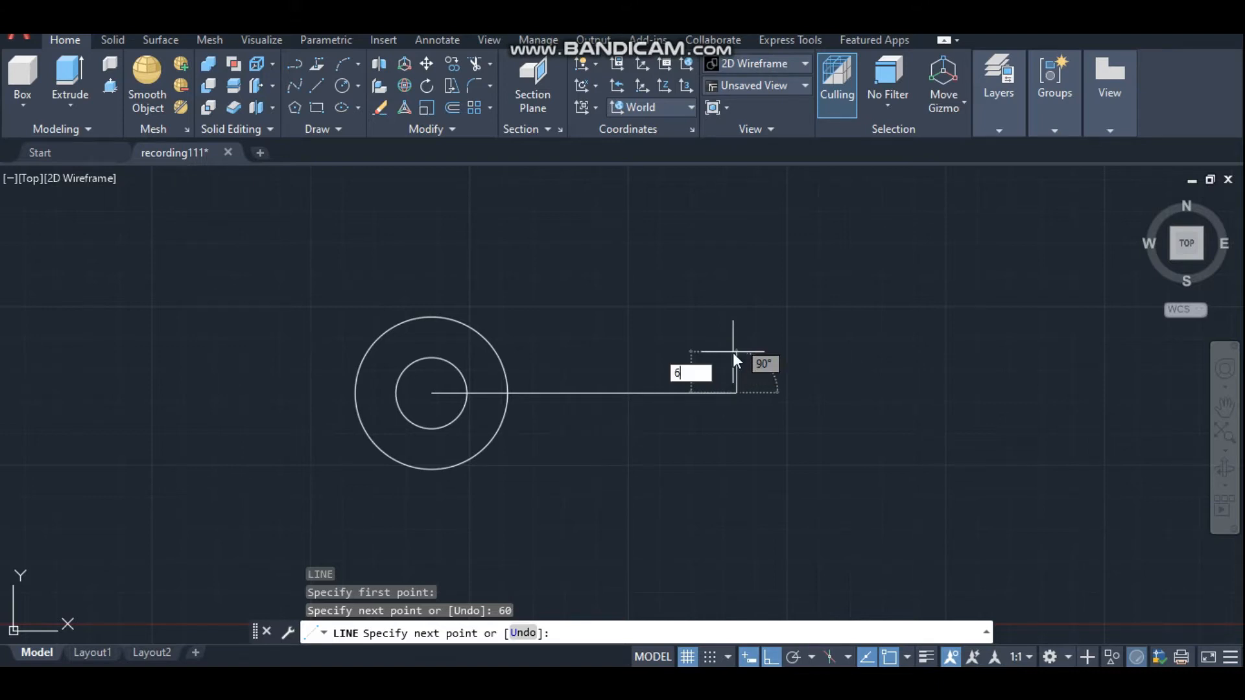
key("Return")
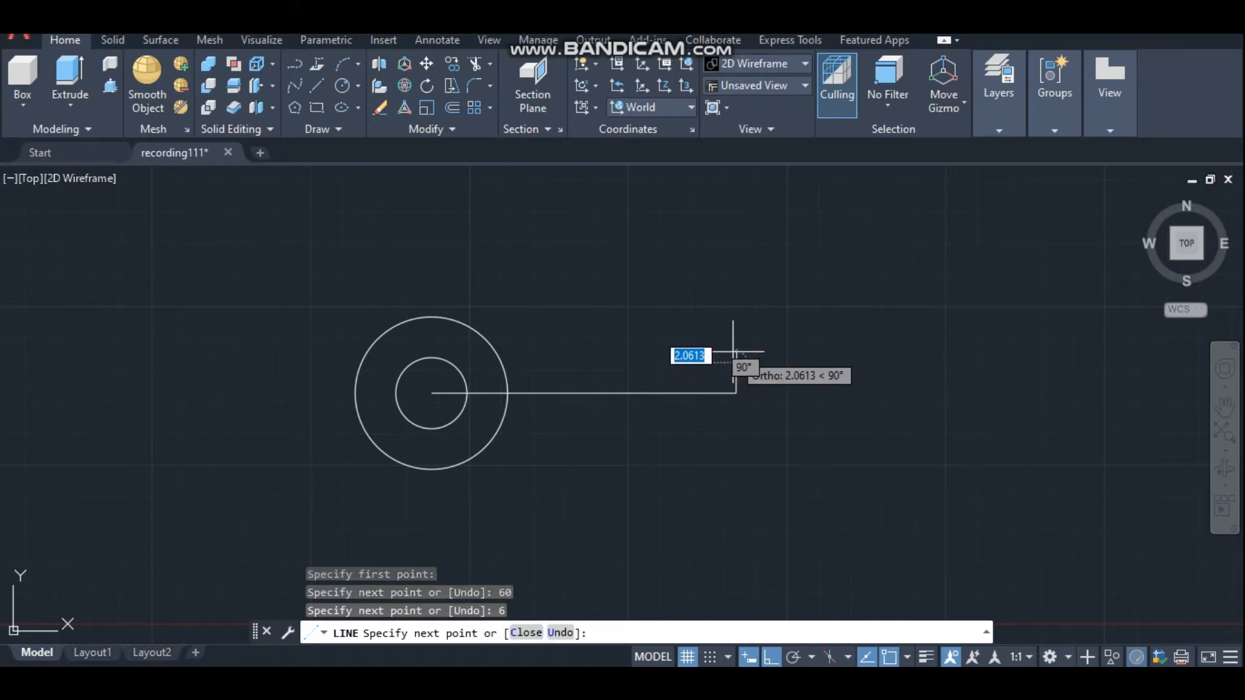
type("9")
key("Return")
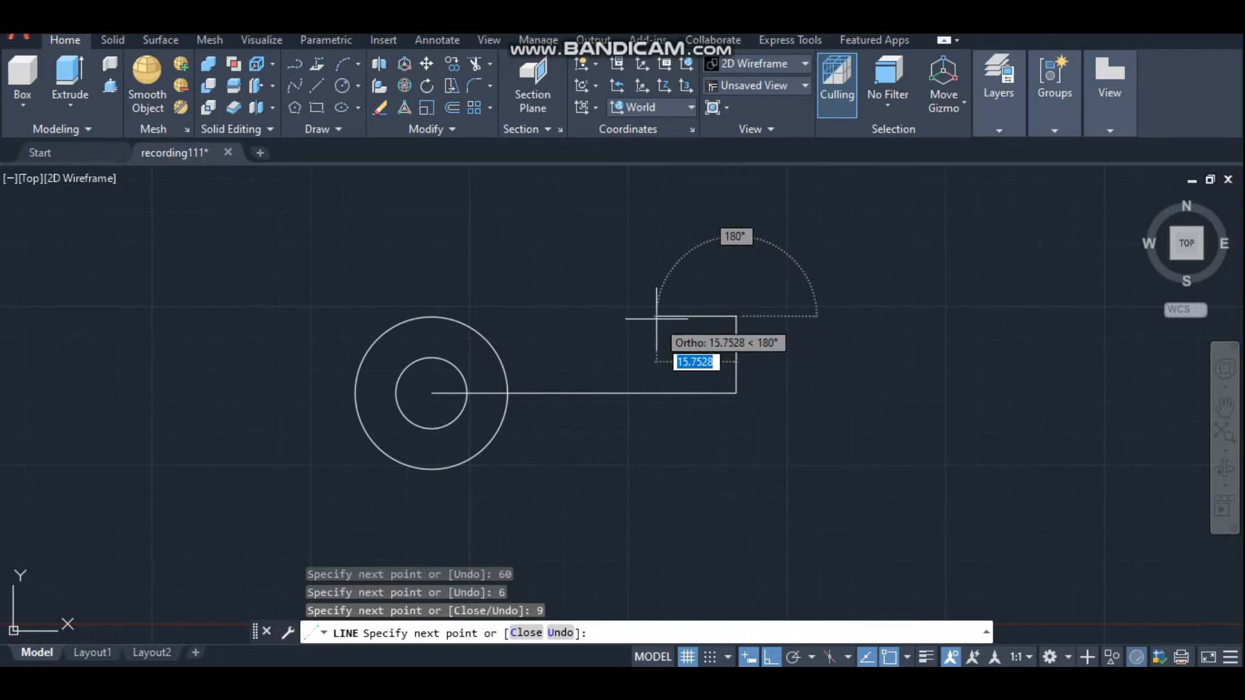
Continue the outline horizontally to the left with segments of 9 and 51 units, reaching the large circle's upper quadrant
type("8")
key("Return")
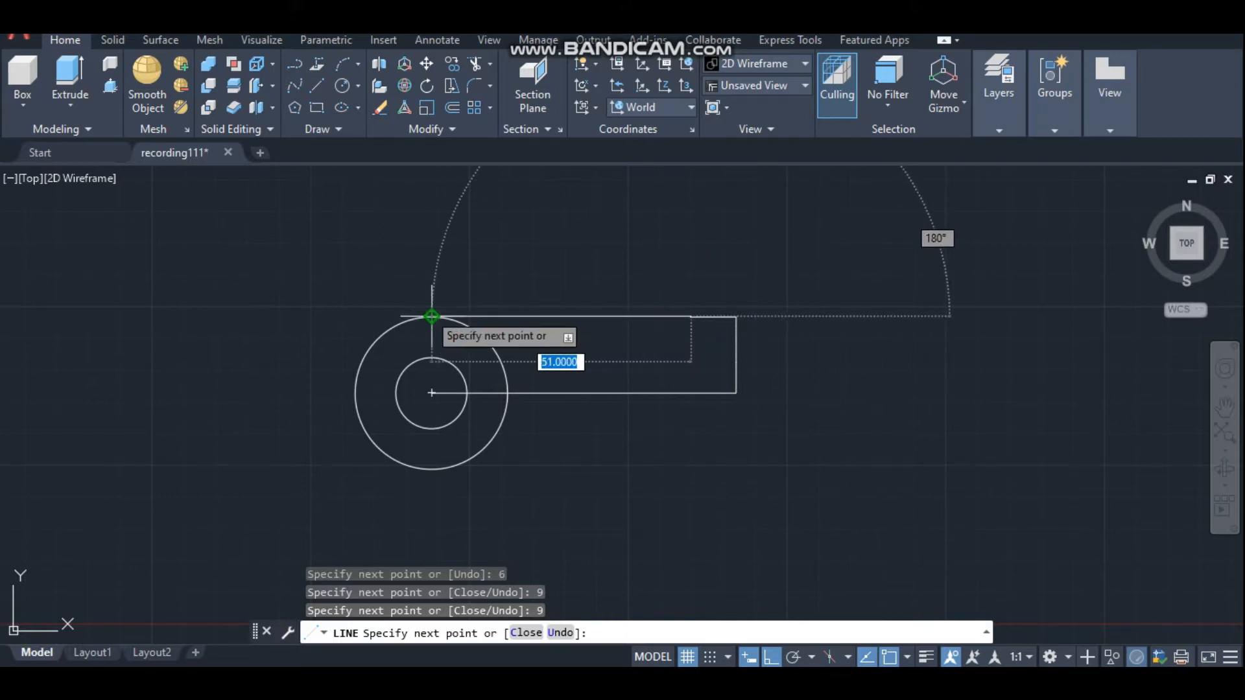
type("5")
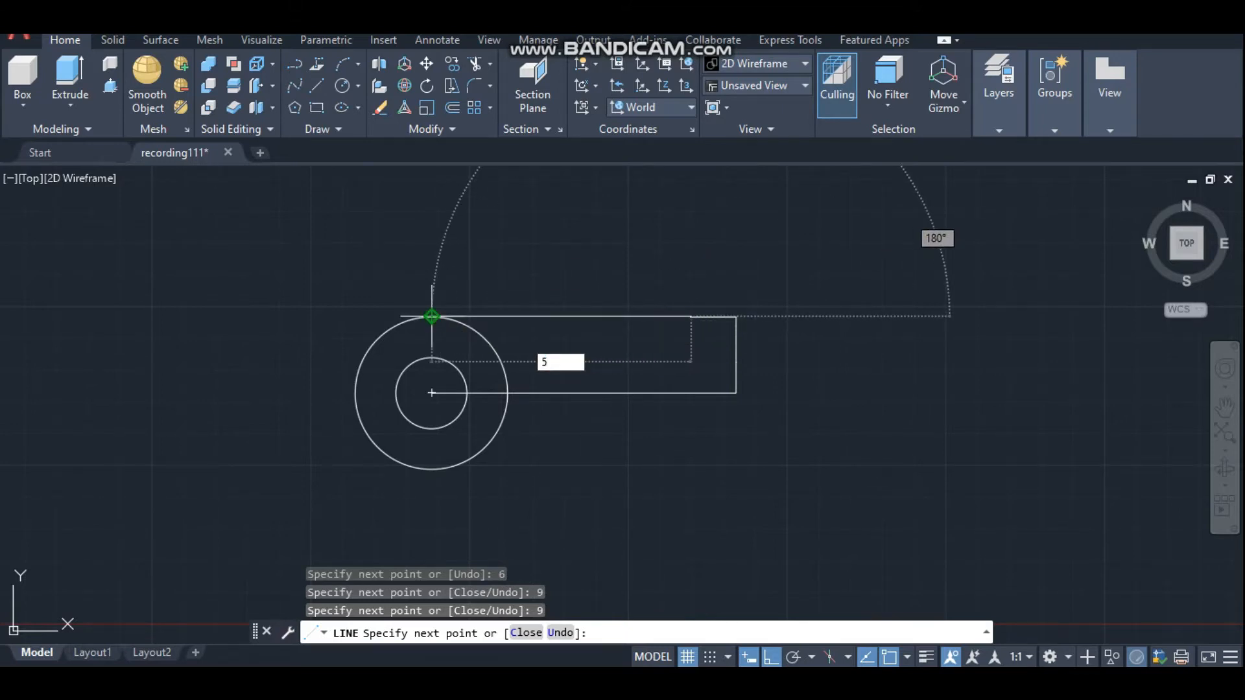
type("1")
key("Return")
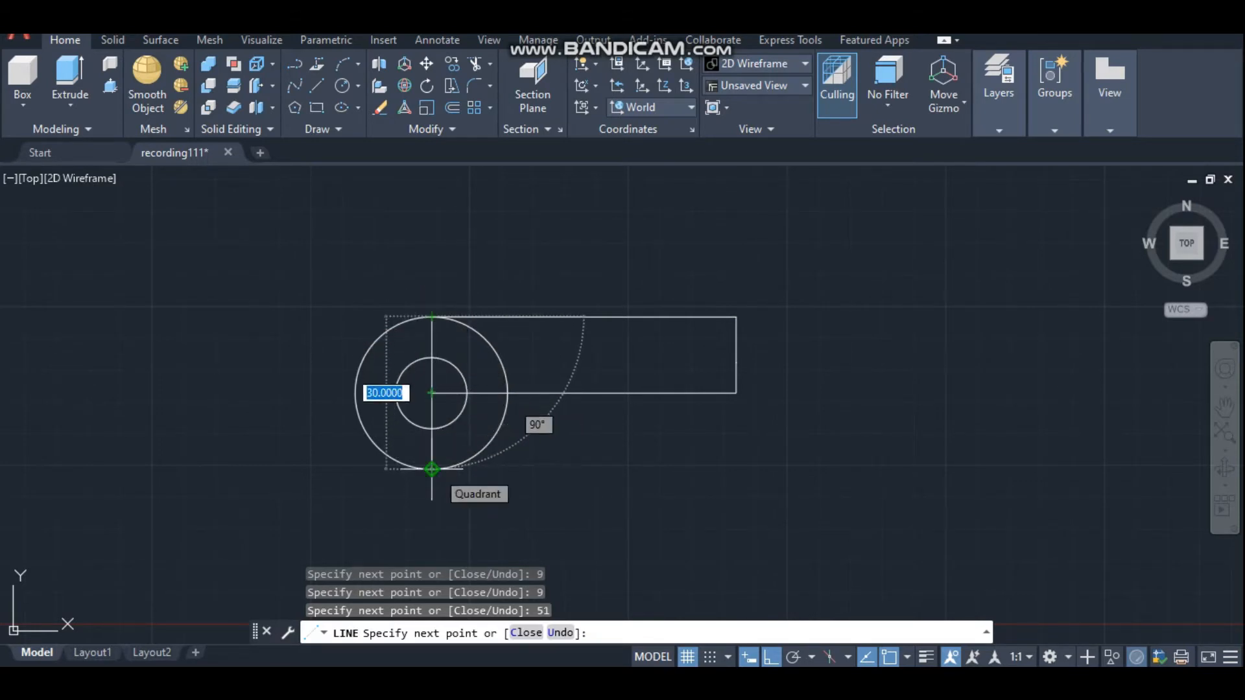
Continue the line 30 units down to the large circle's lower quadrant and 51 units to the right
type("30")
key("Return")
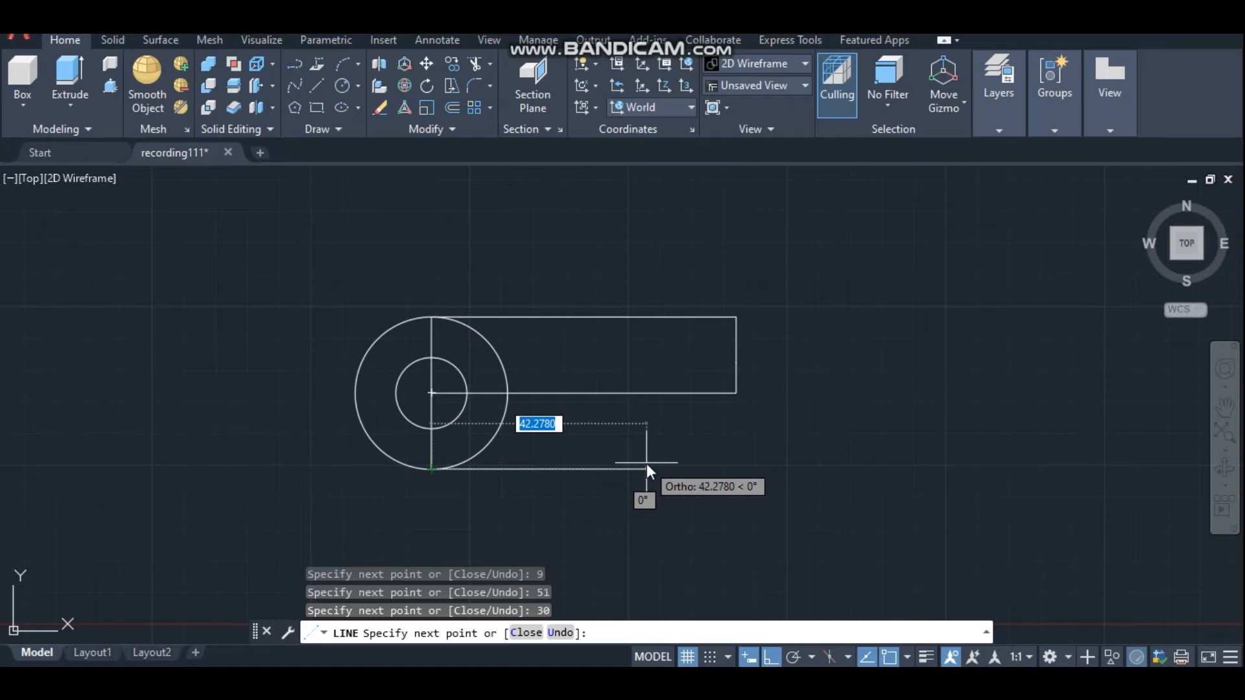
type("51")
key("Return")
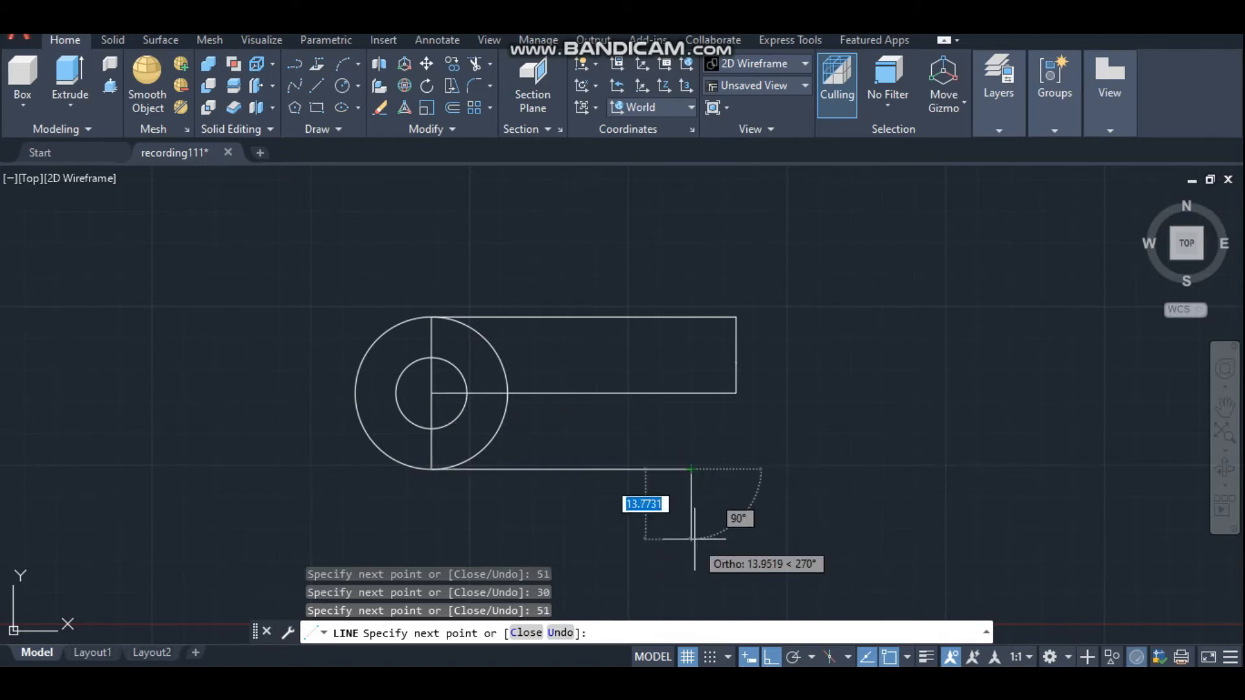
Close the outline with a 9-unit segment to the right and upward segments of 9 and 6 units, and end the line
type("9")
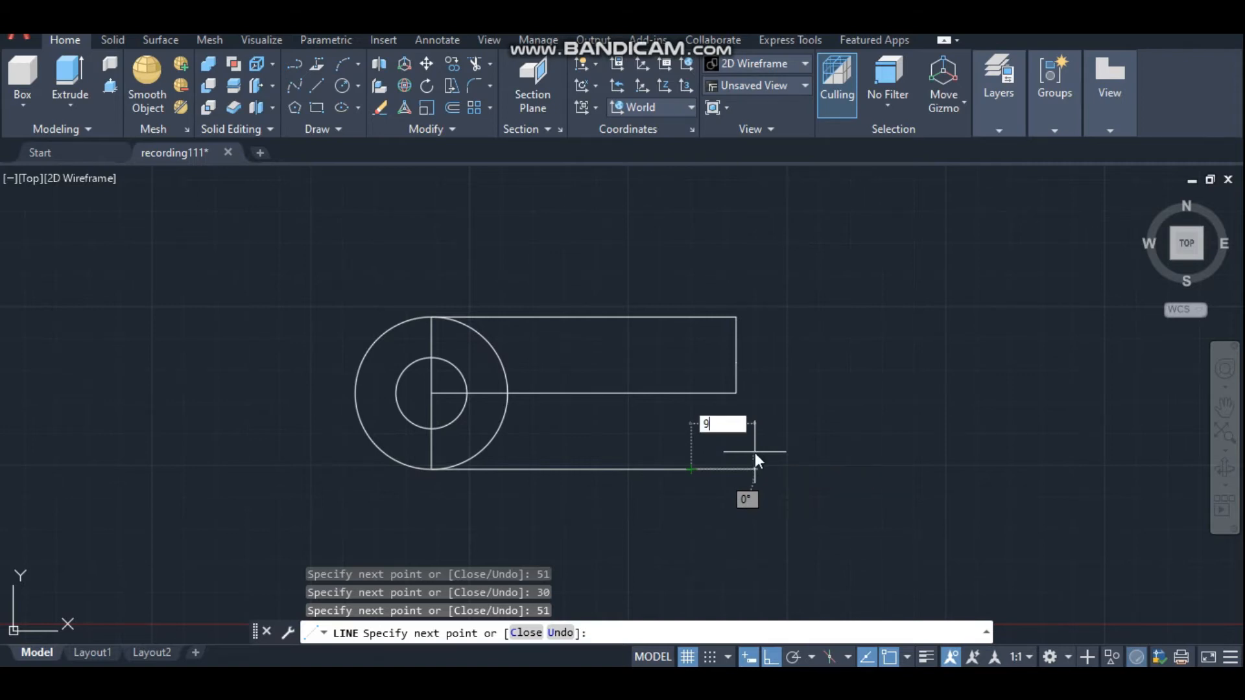
key("Return")
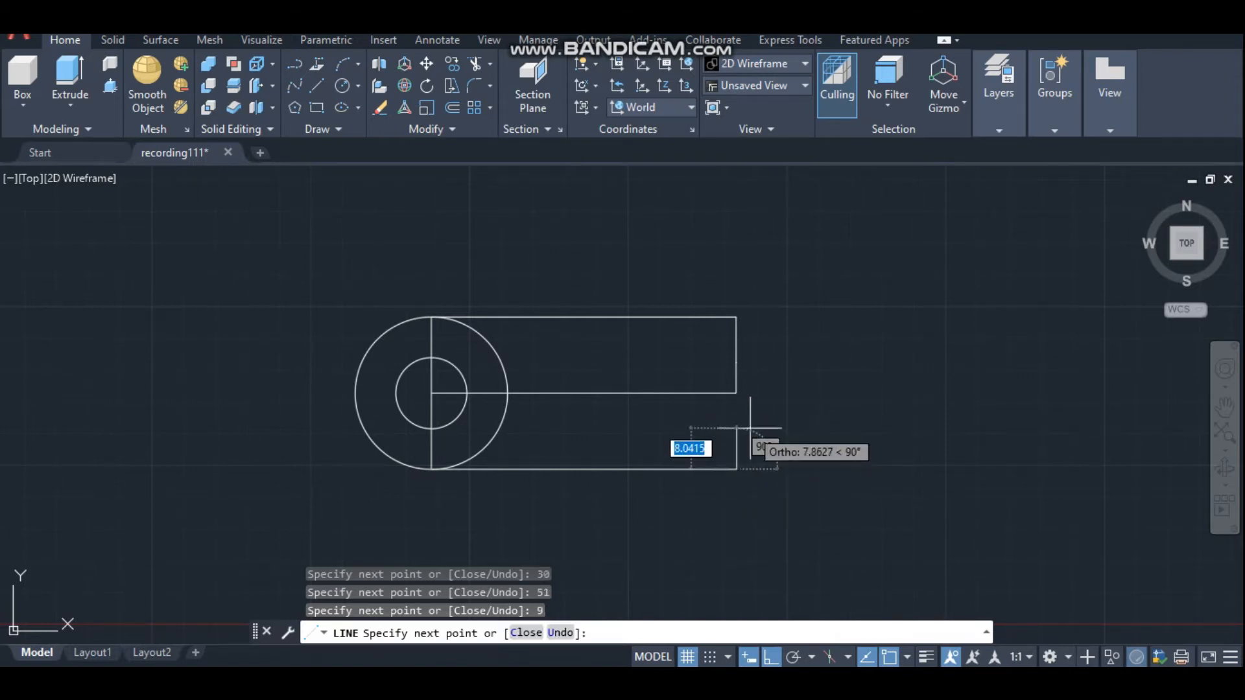
type("9")
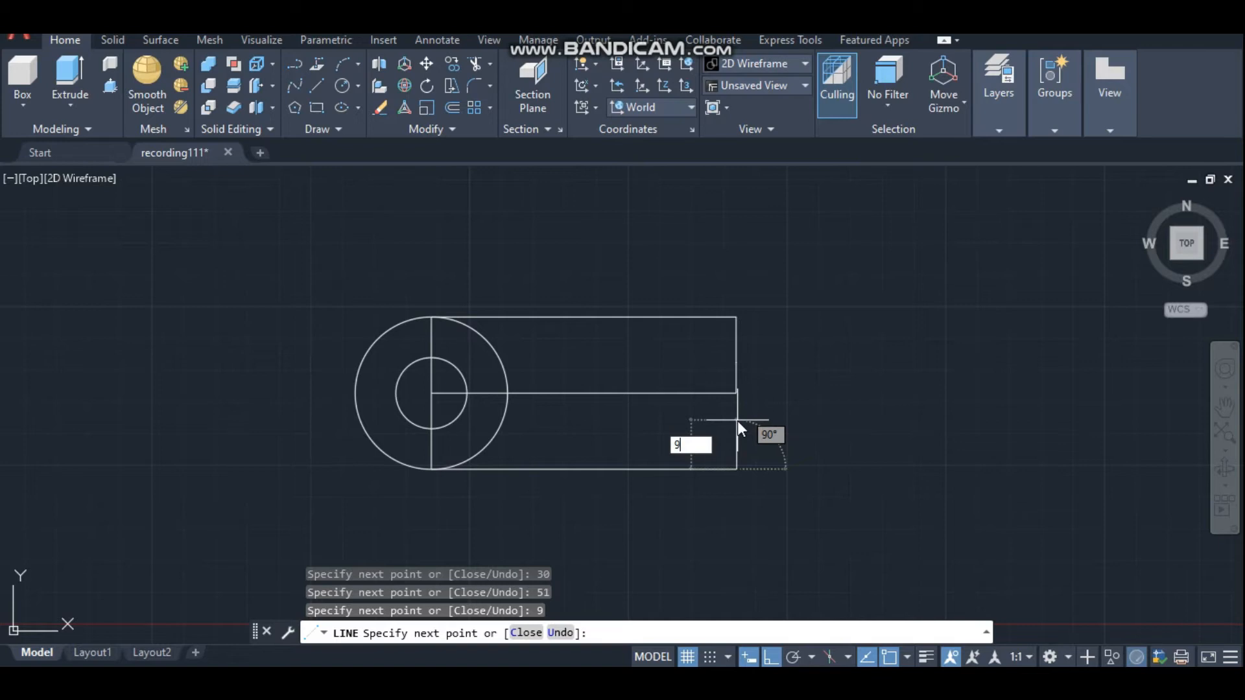
key("Return")
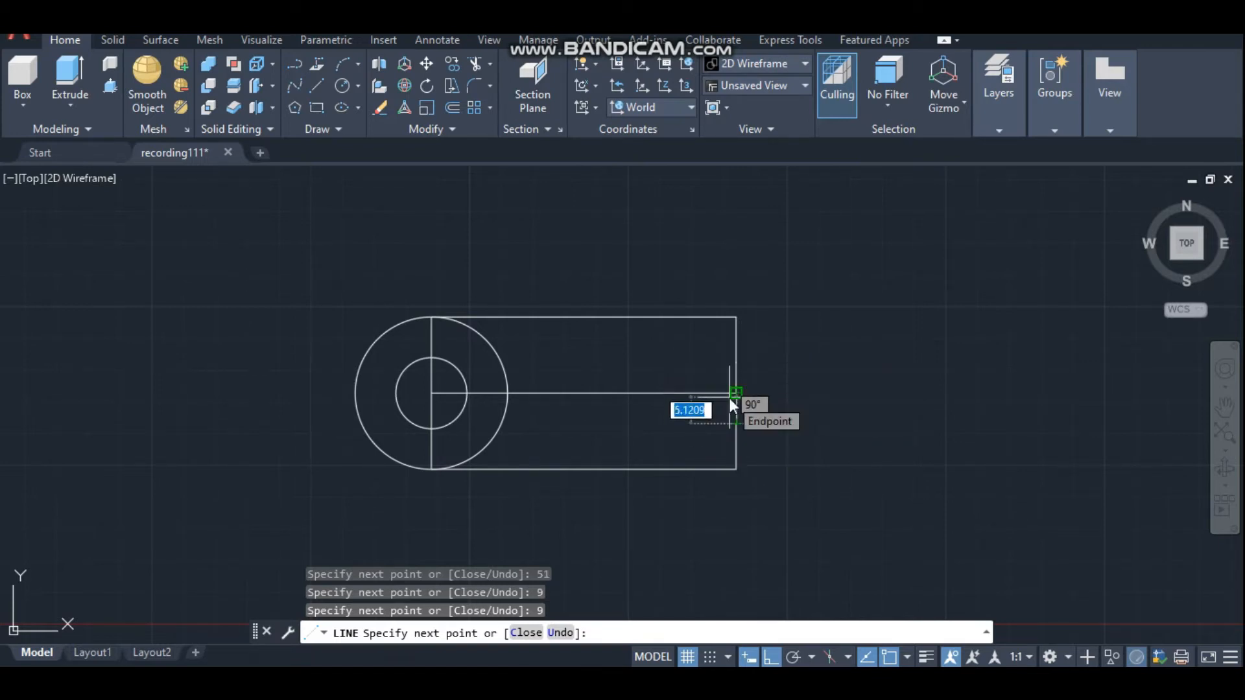
type("6")
key("Return")
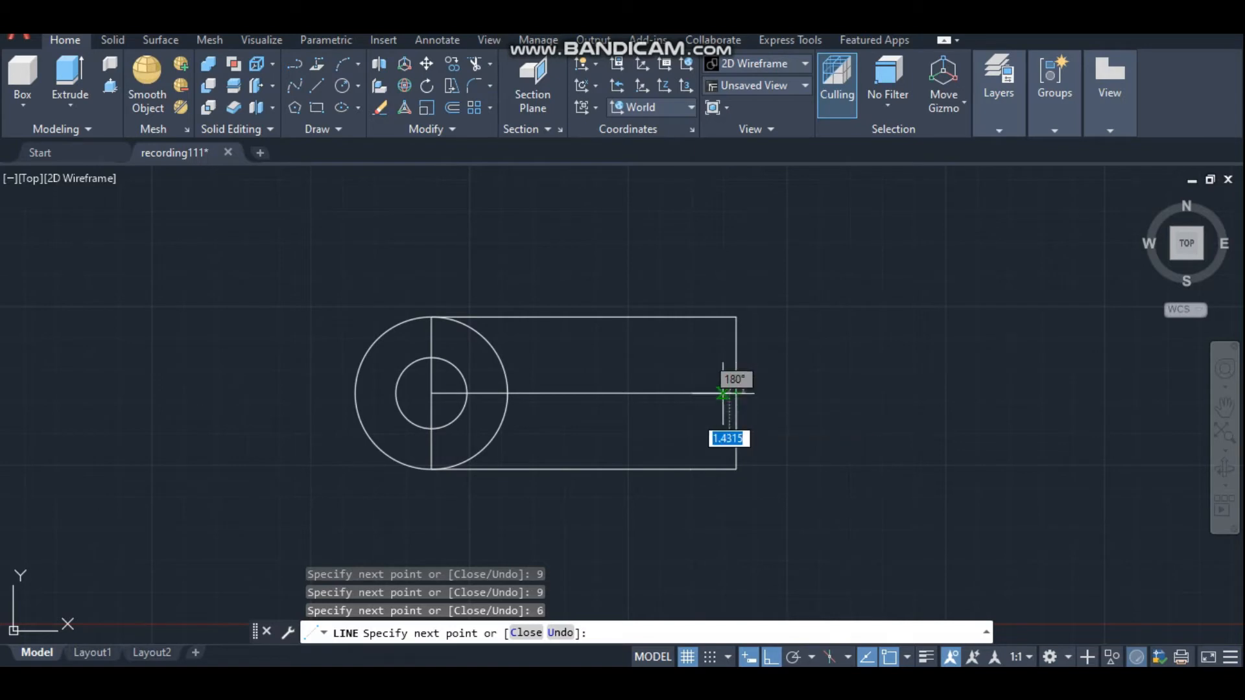
key("Escape")
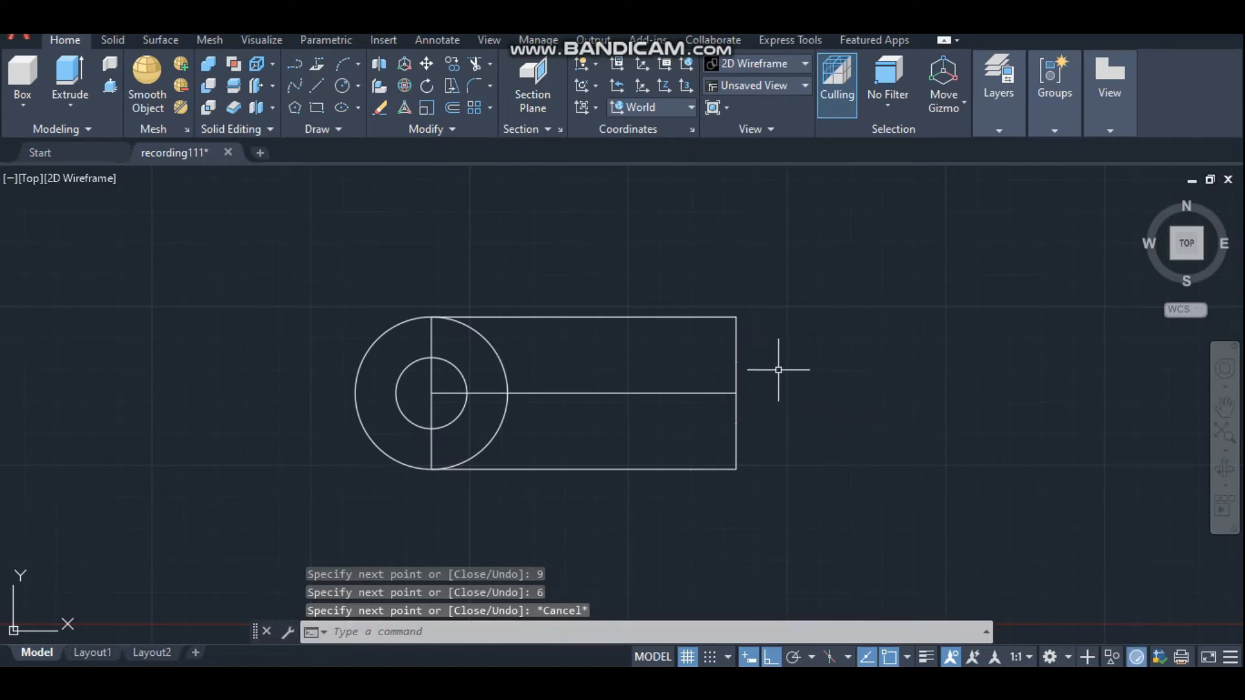
Draw a diagonal line across the outline's upper right corner, joining the 9-unit division points on its two edges
type("L")
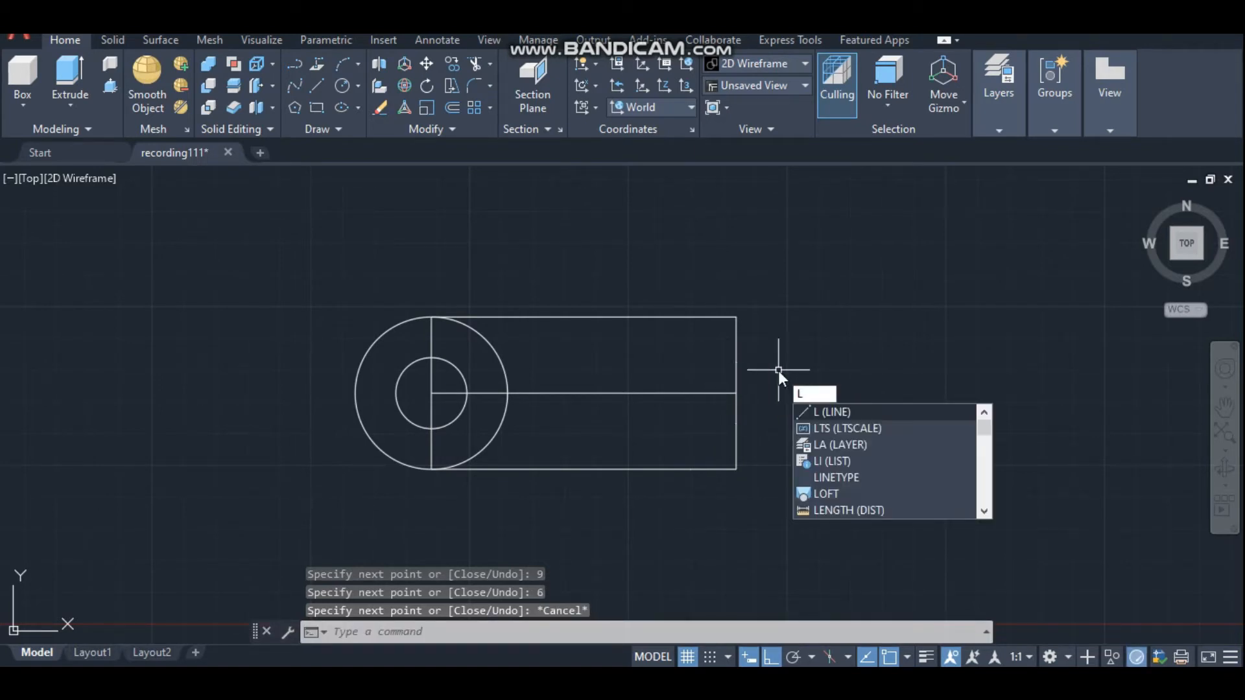
key("Return")
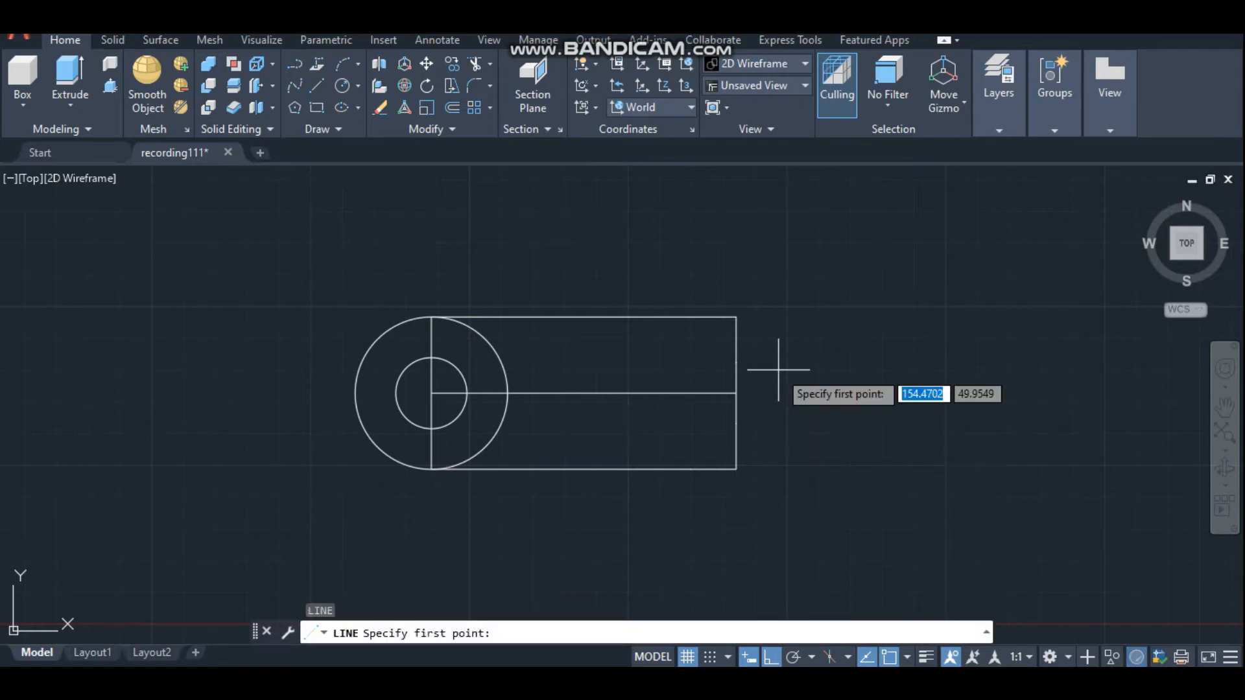
left_click(691, 316)
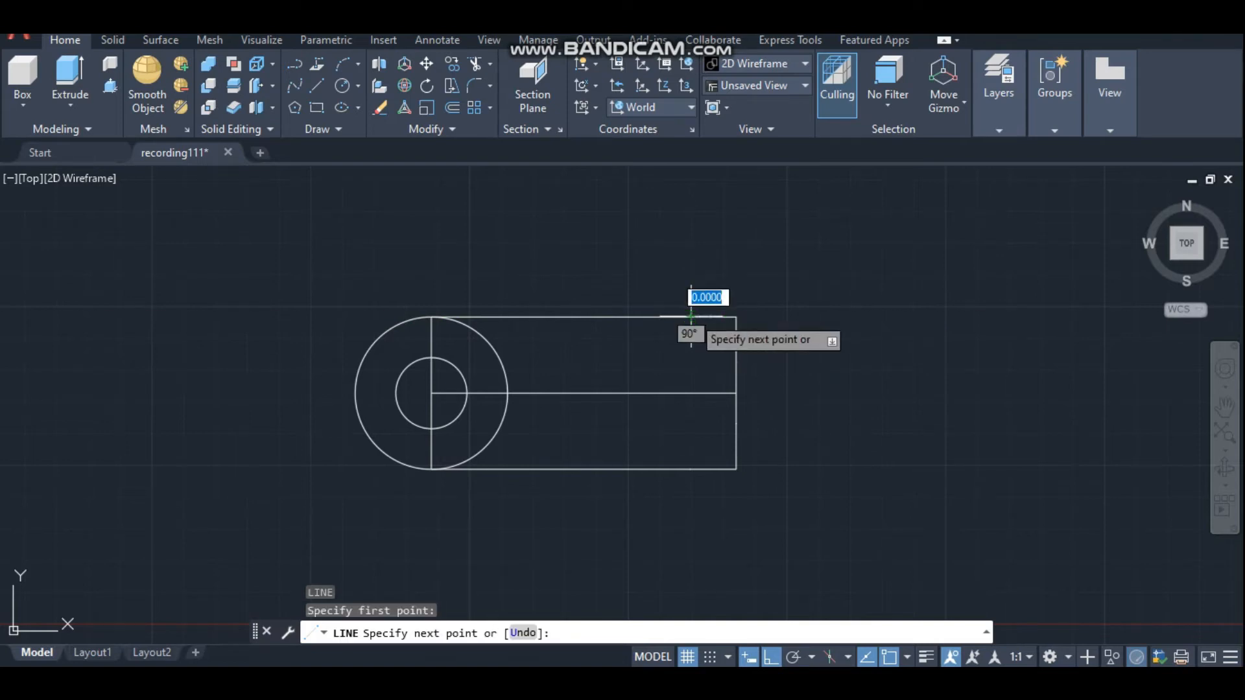
left_click(736, 363)
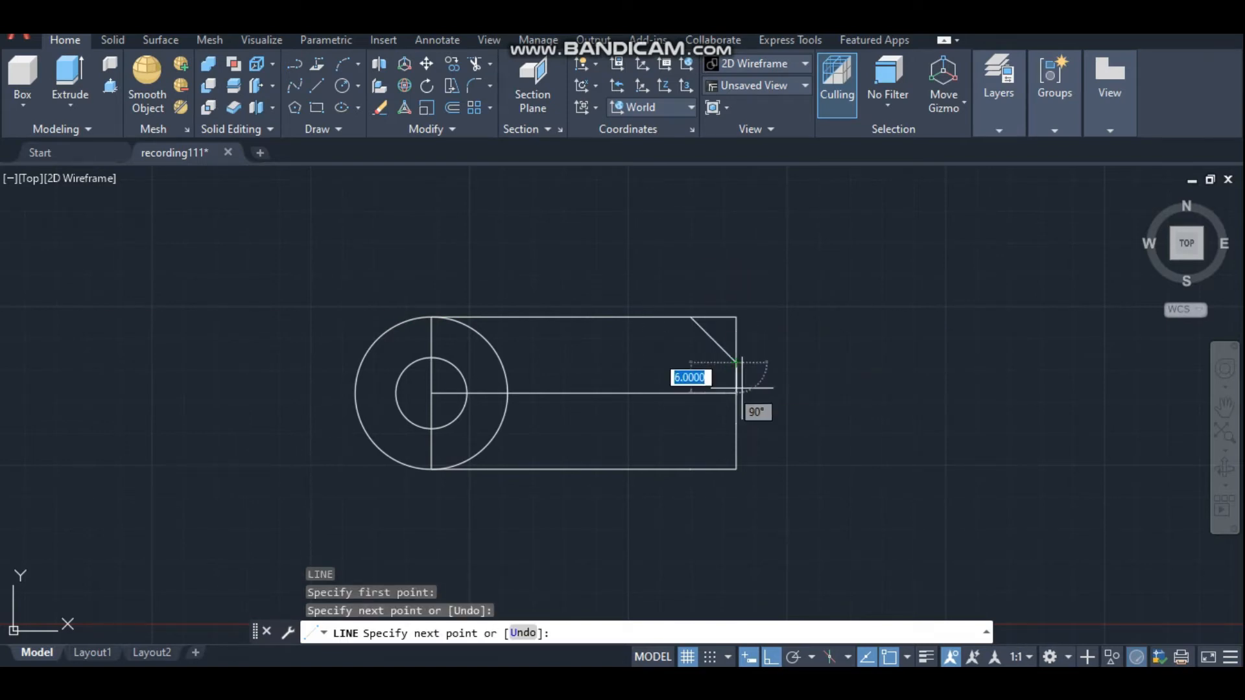
key("Escape")
Draw a diagonal line across the outline's lower right corner, joining the 9-unit division points on its two edges
type("l")
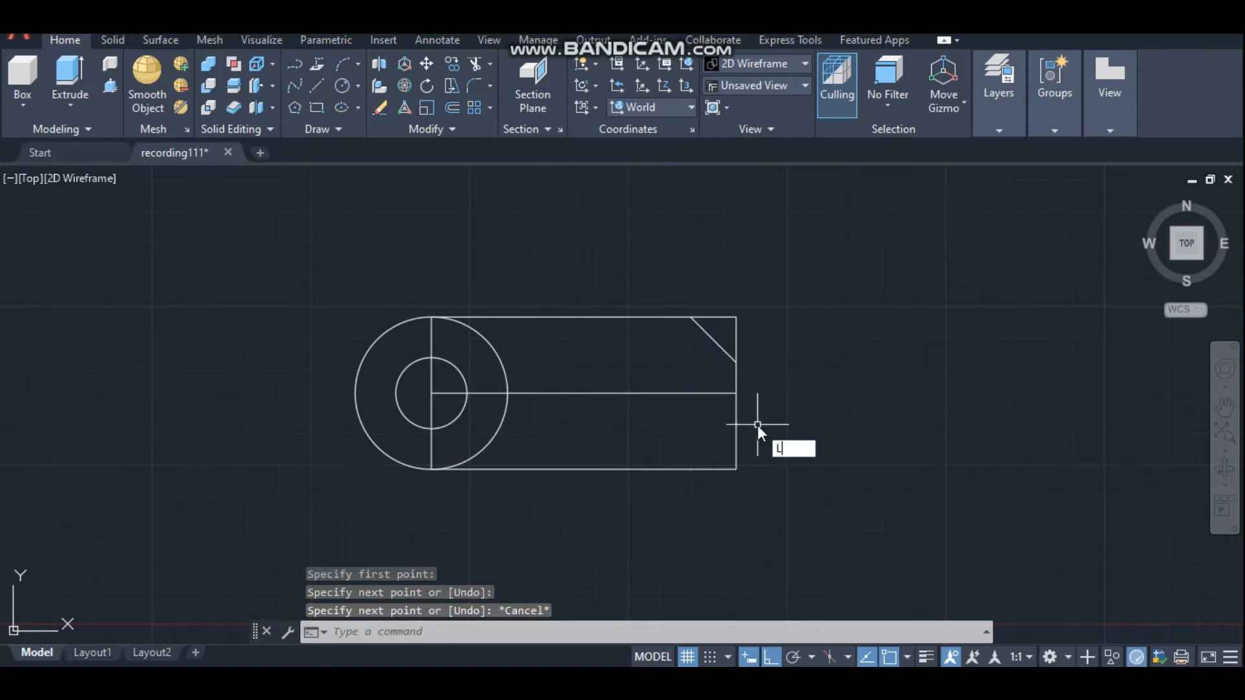
key("Return")
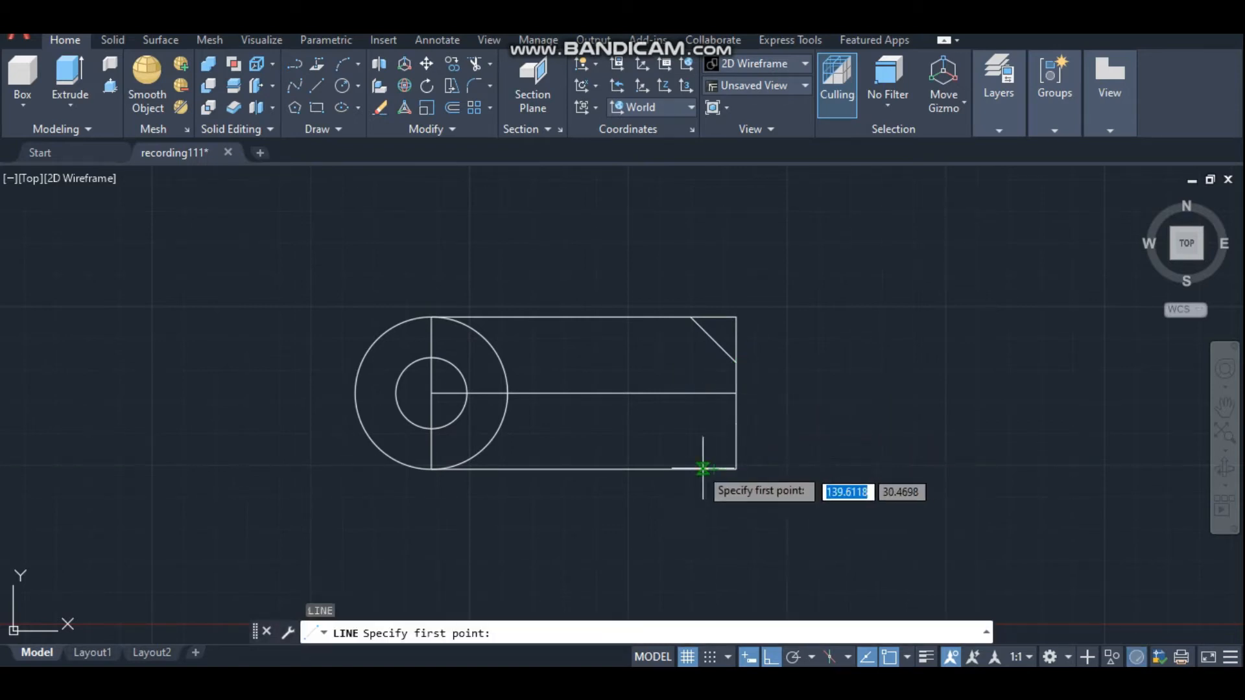
left_click(736, 468)
left_click(738, 428)
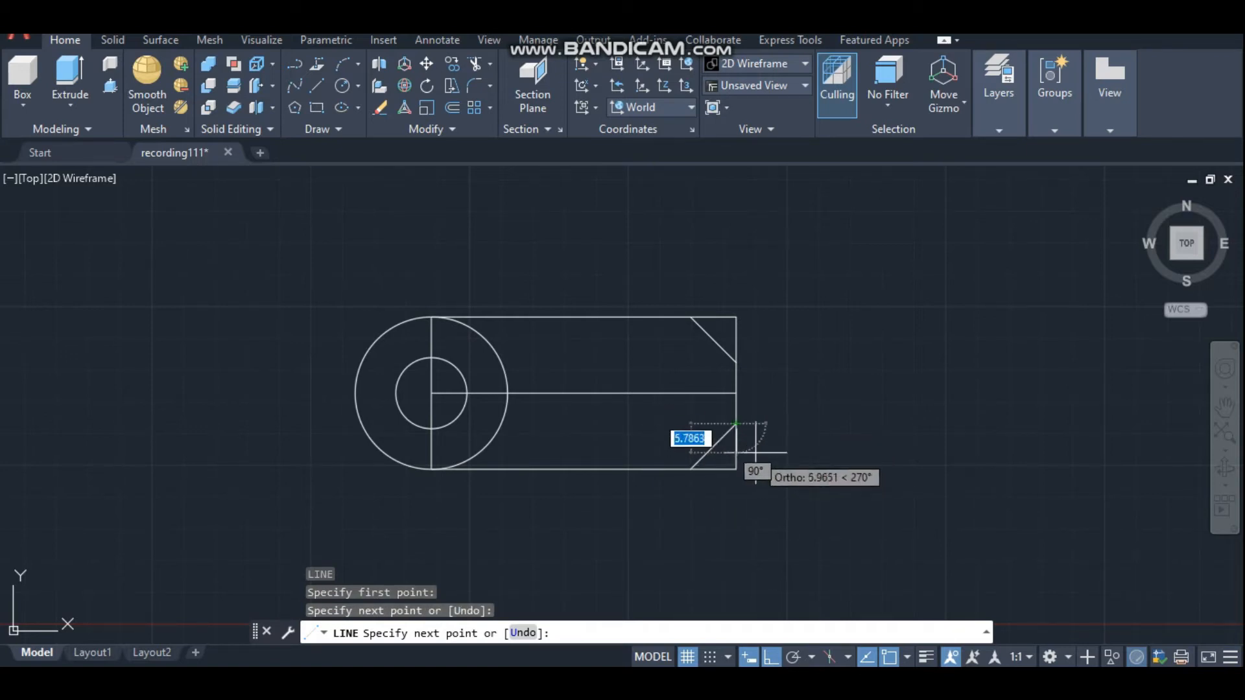
key("Escape")
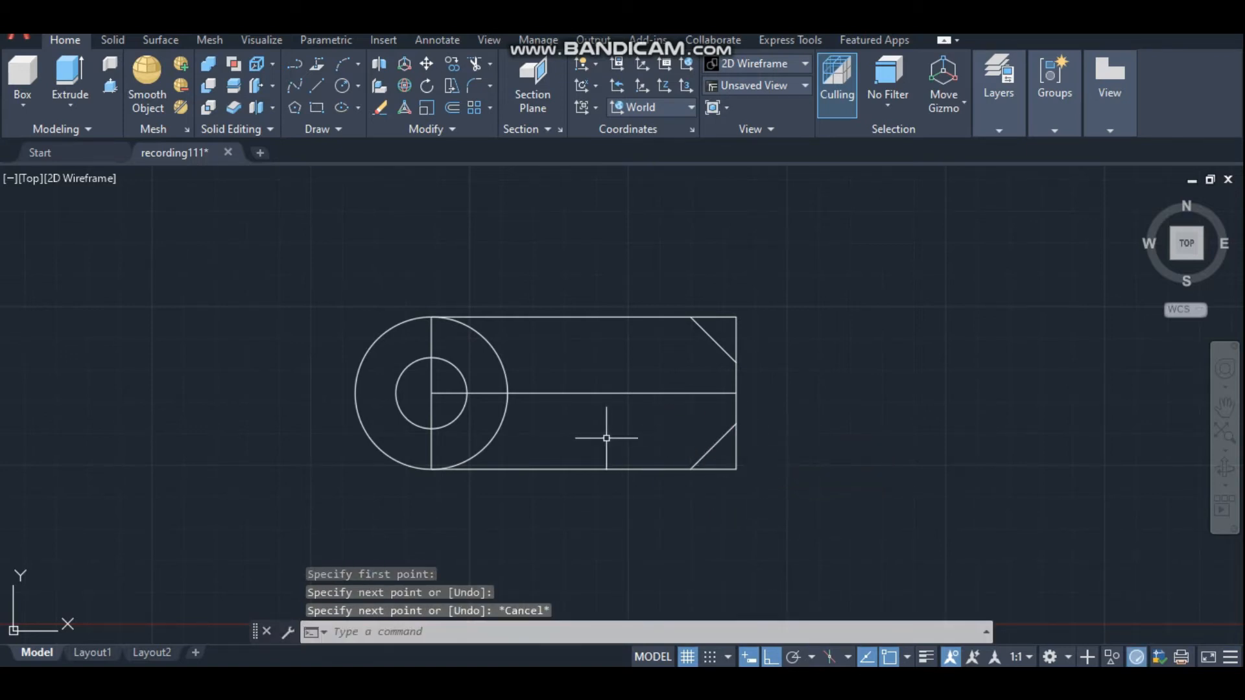
Delete the horizontal centre line and the vertical line through the circles
left_click(584, 392)
key("Delete")
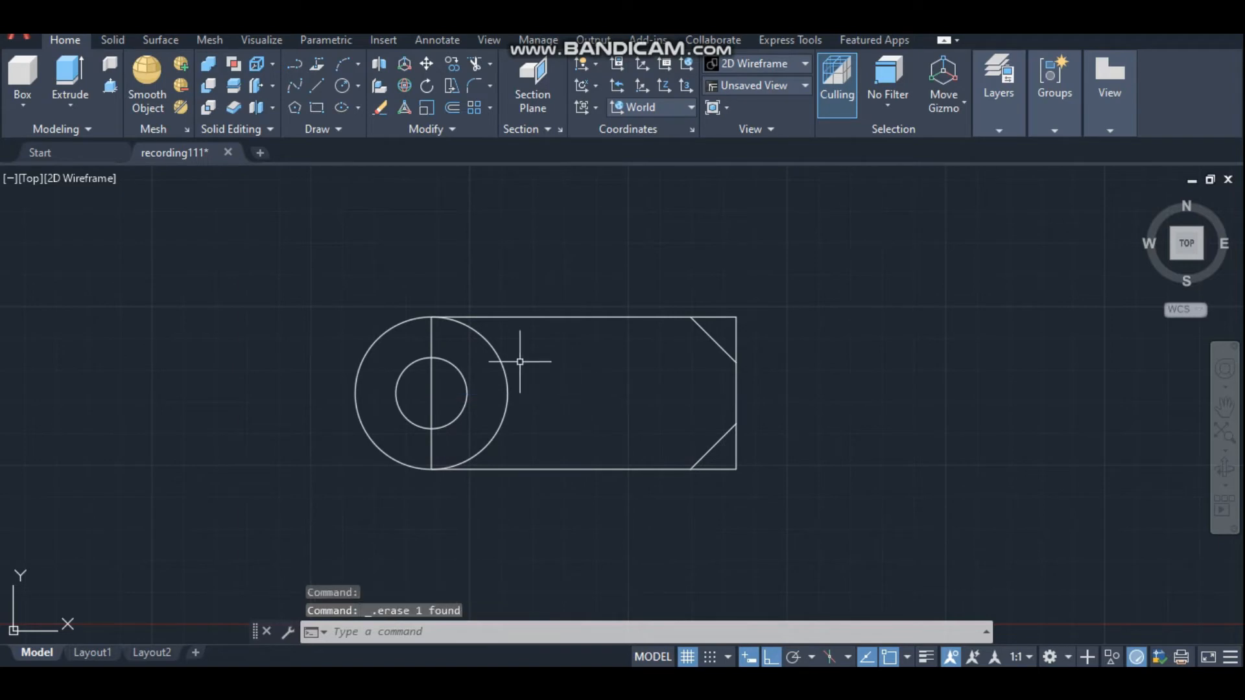
left_click(431, 395)
key("Delete")
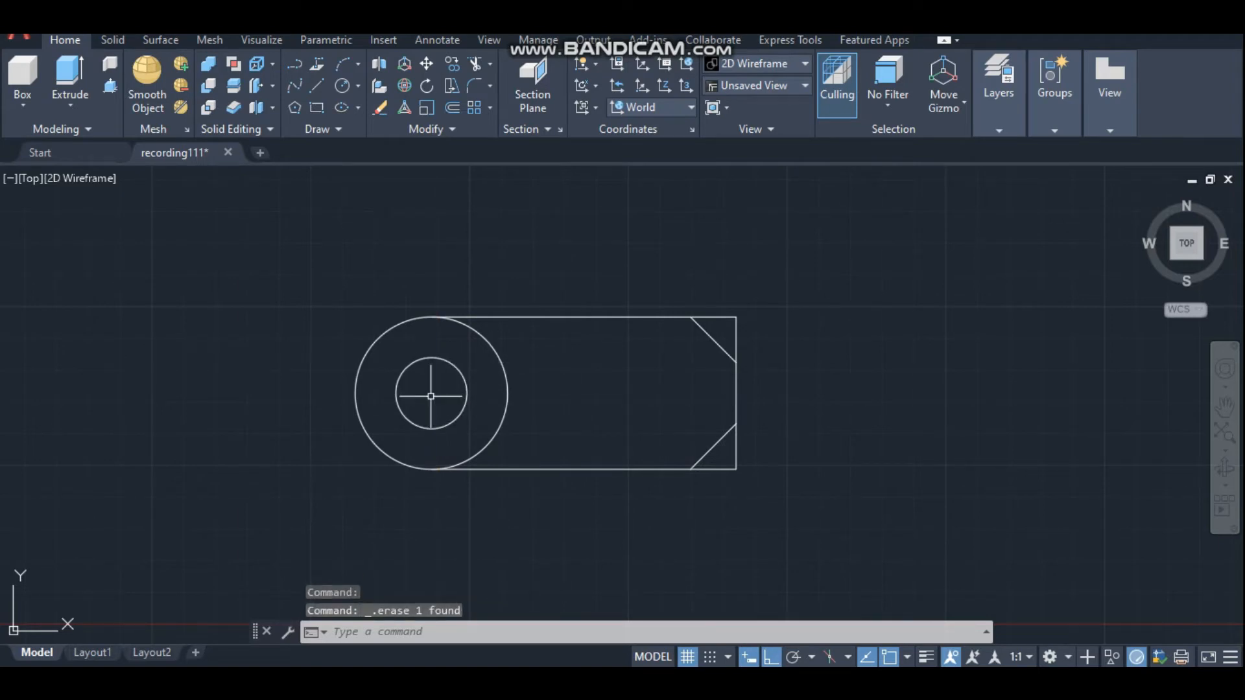
Trim the edge segments outside the two diagonals at the outline's right corners
type("tr")
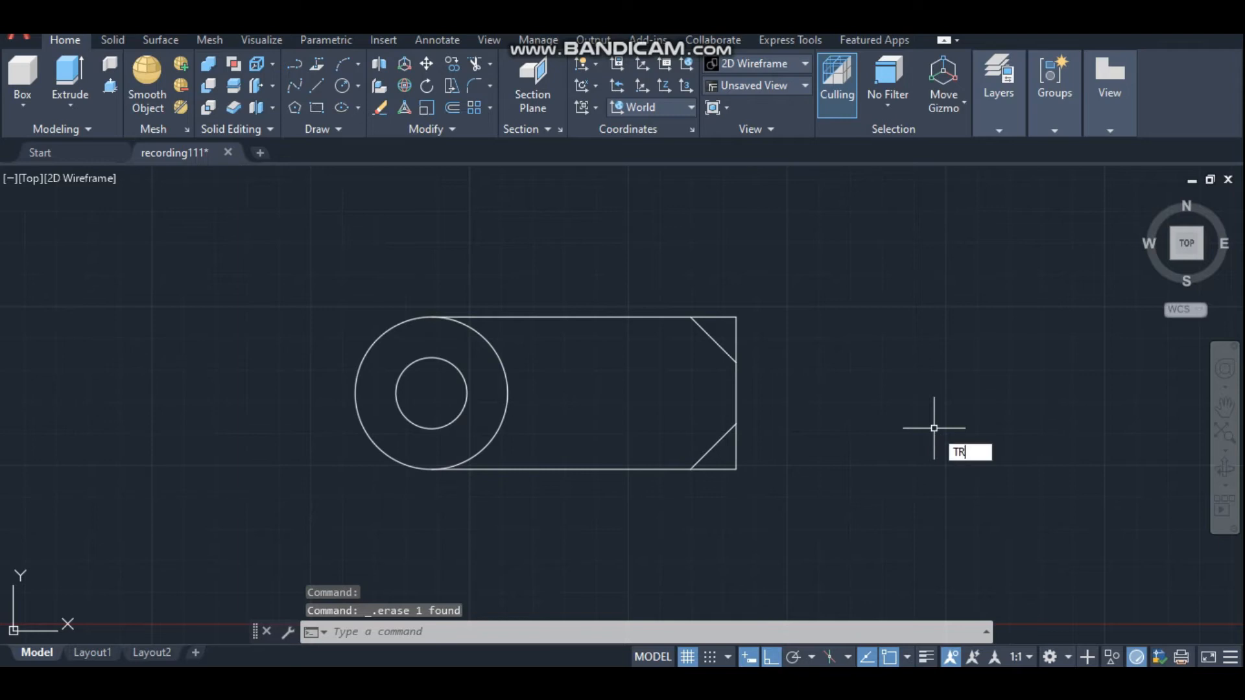
key("Return")
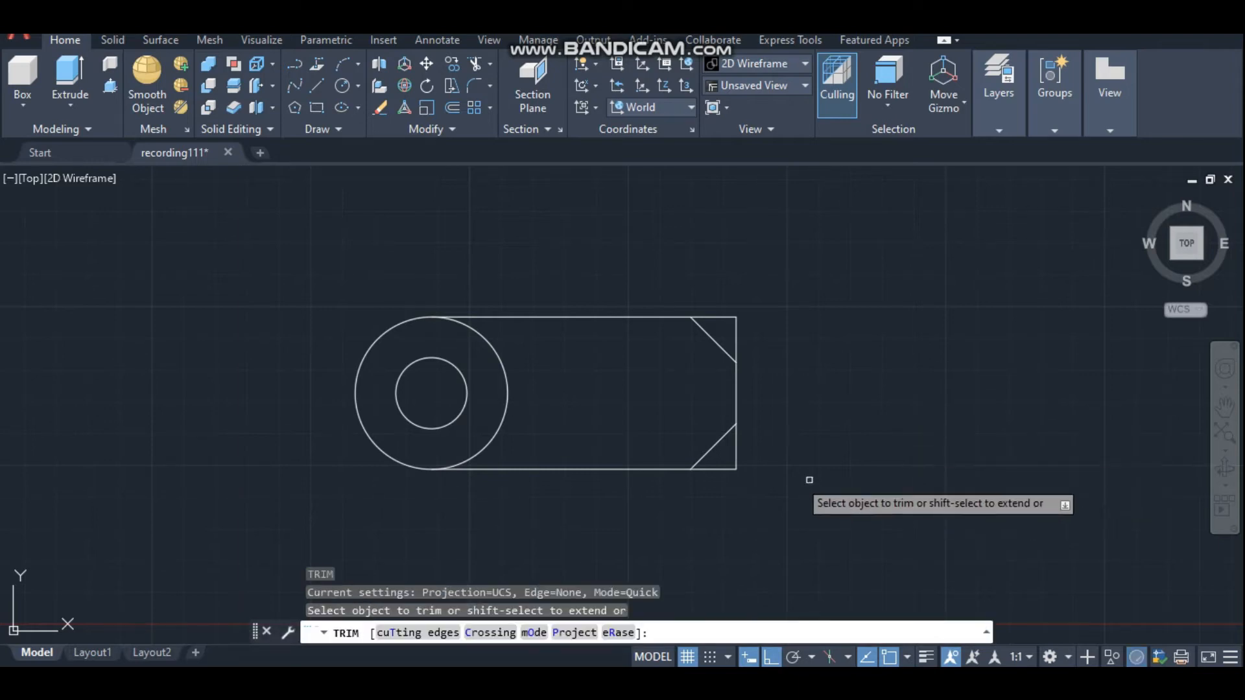
left_click(714, 468)
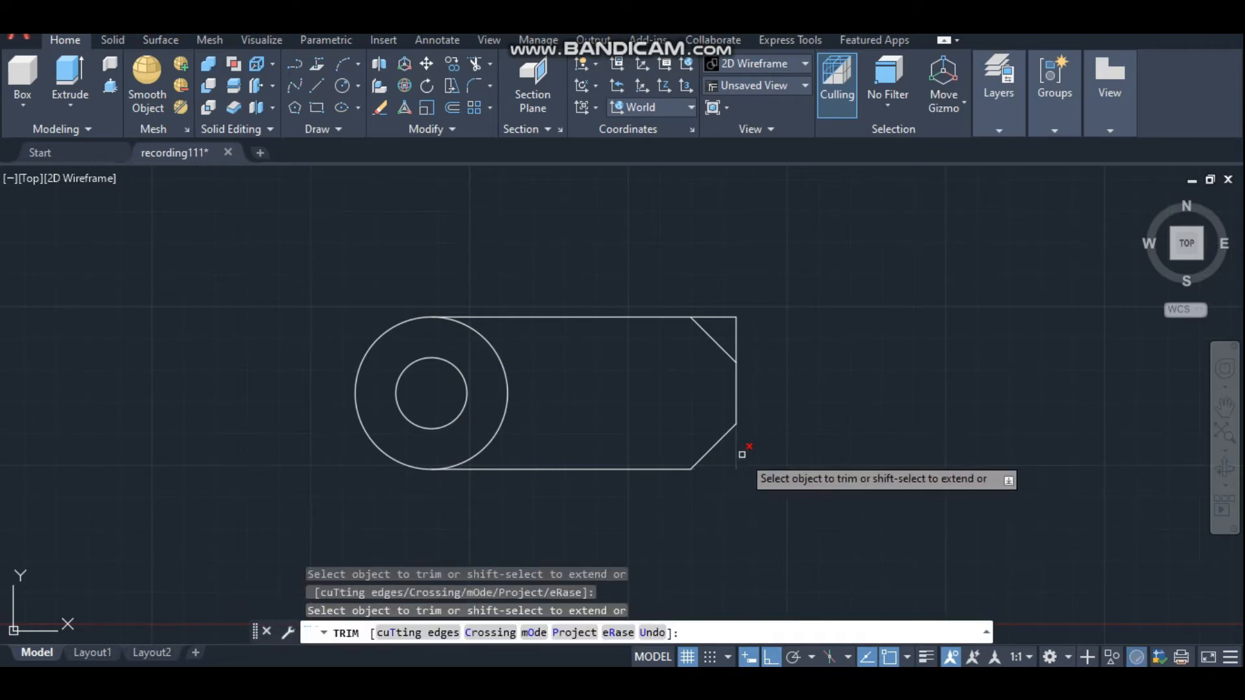
left_click(736, 330)
left_click(722, 319)
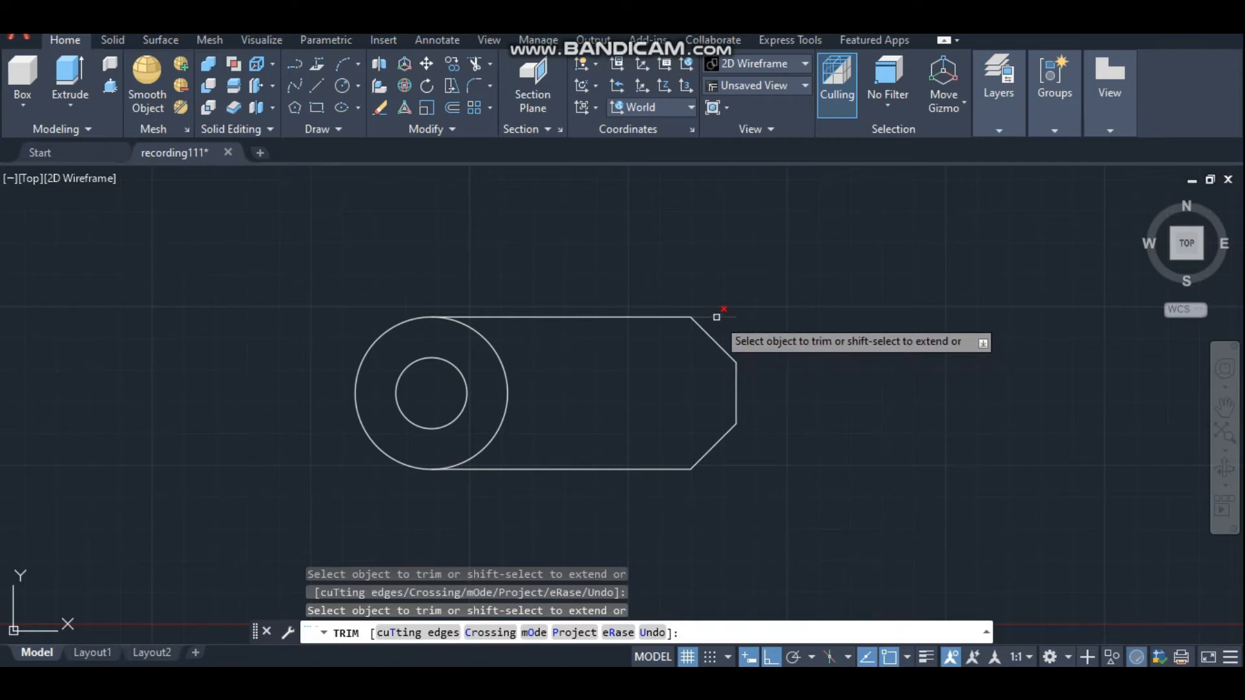
Draw a line from the circles' centre 18 units horizontally toward the arm, and continue it 3.5 units up
key("Escape")
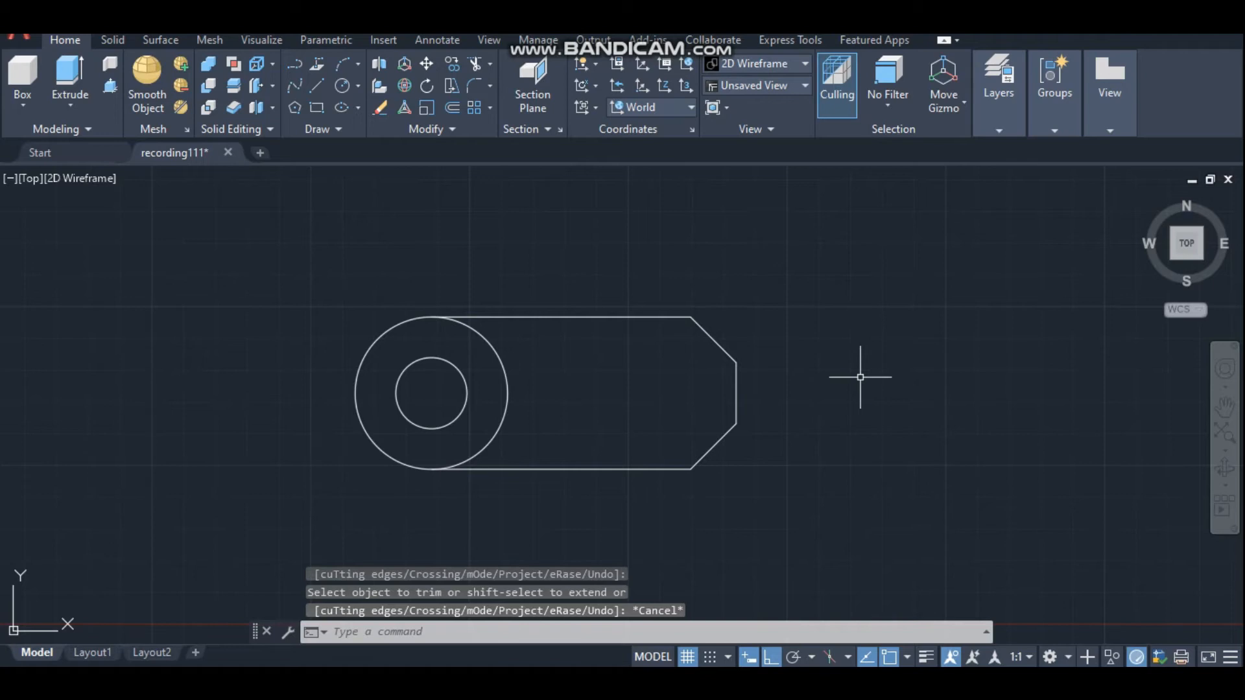
type("l")
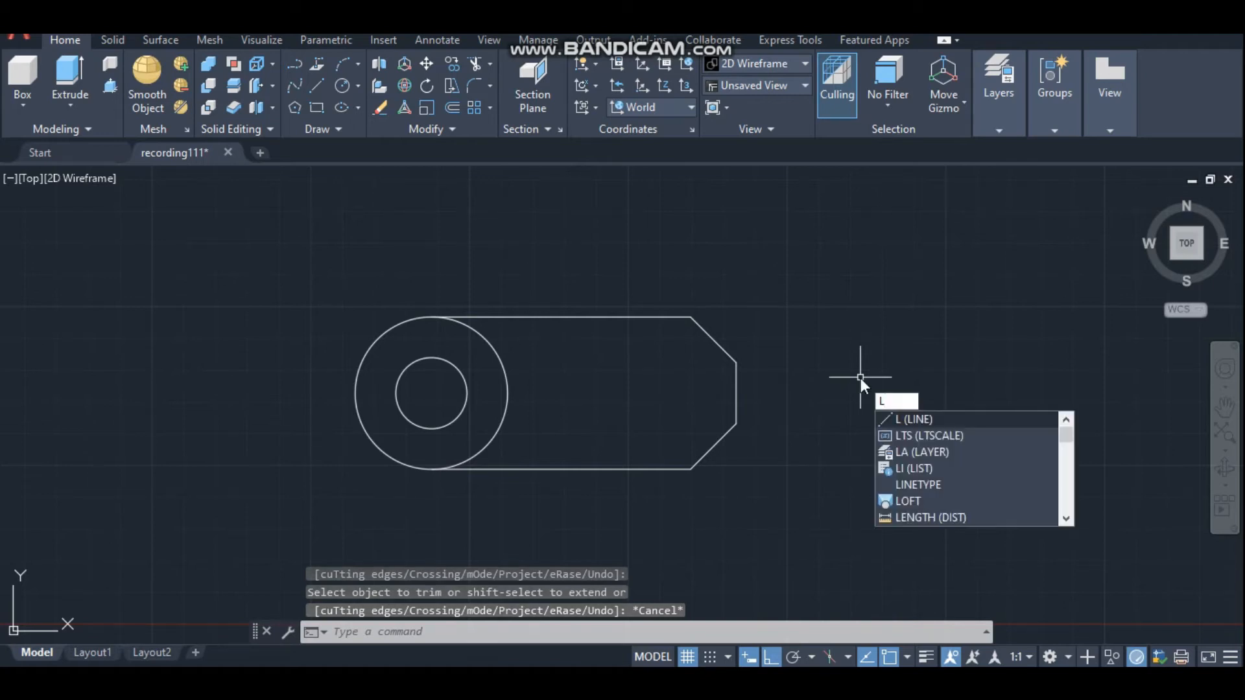
key("Return")
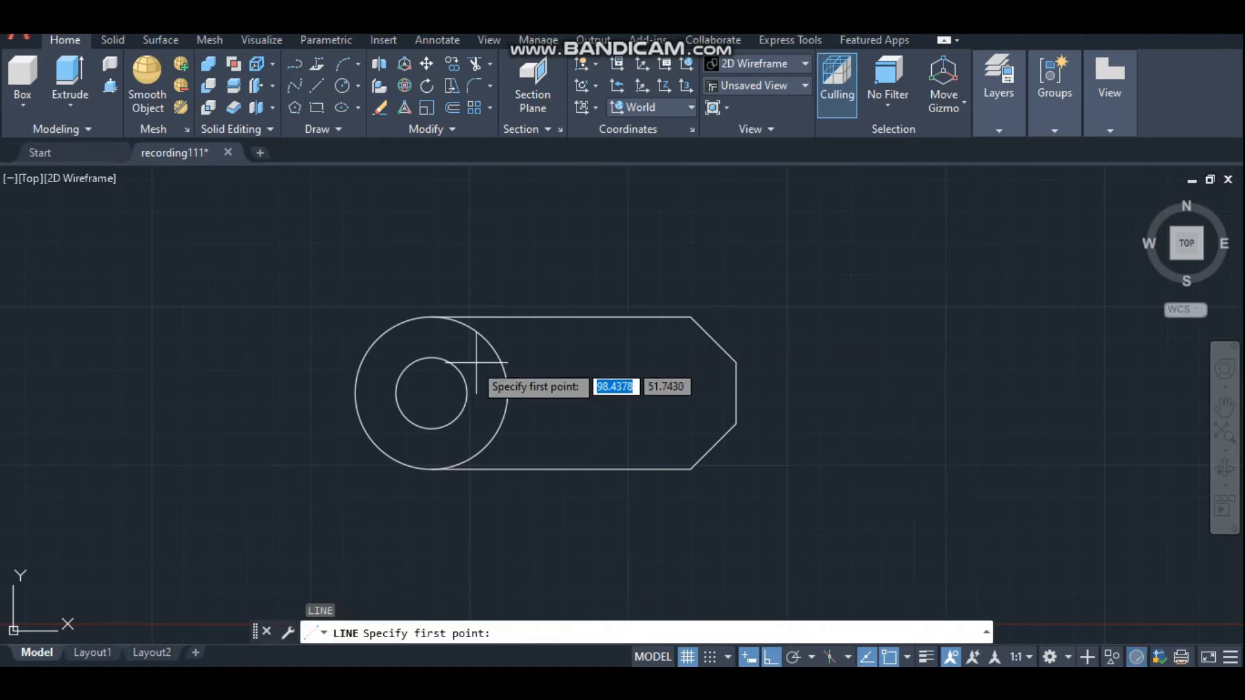
left_click(431, 393)
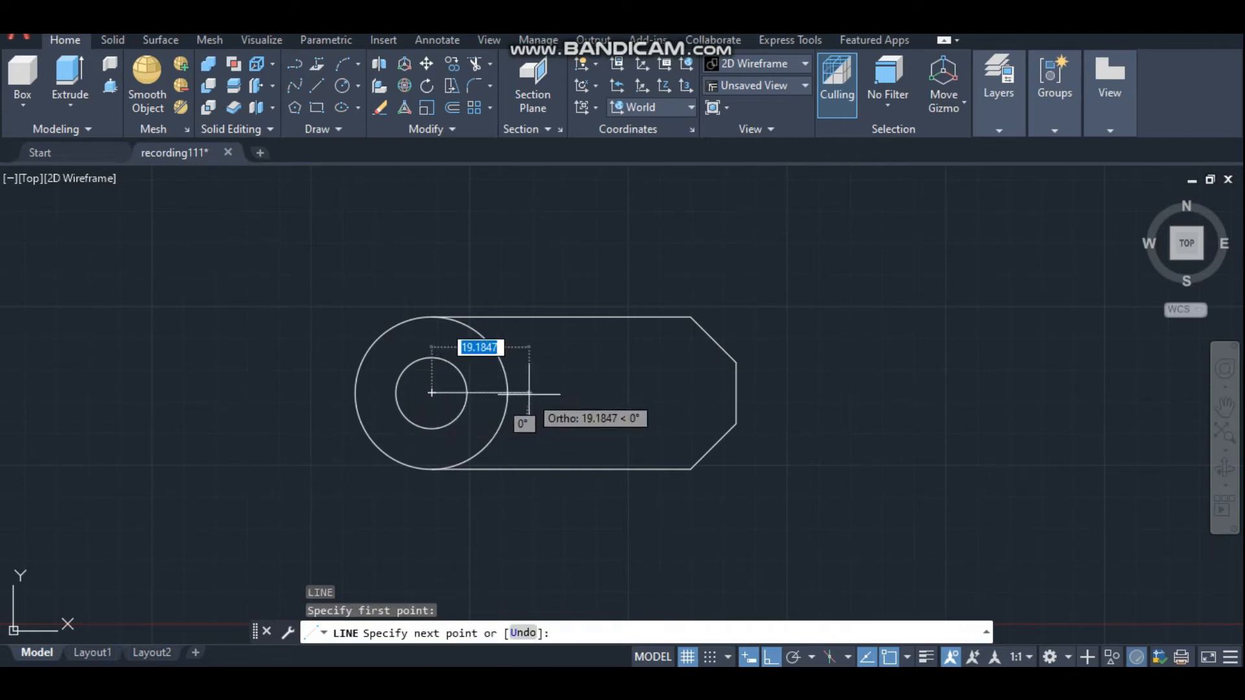
type("18")
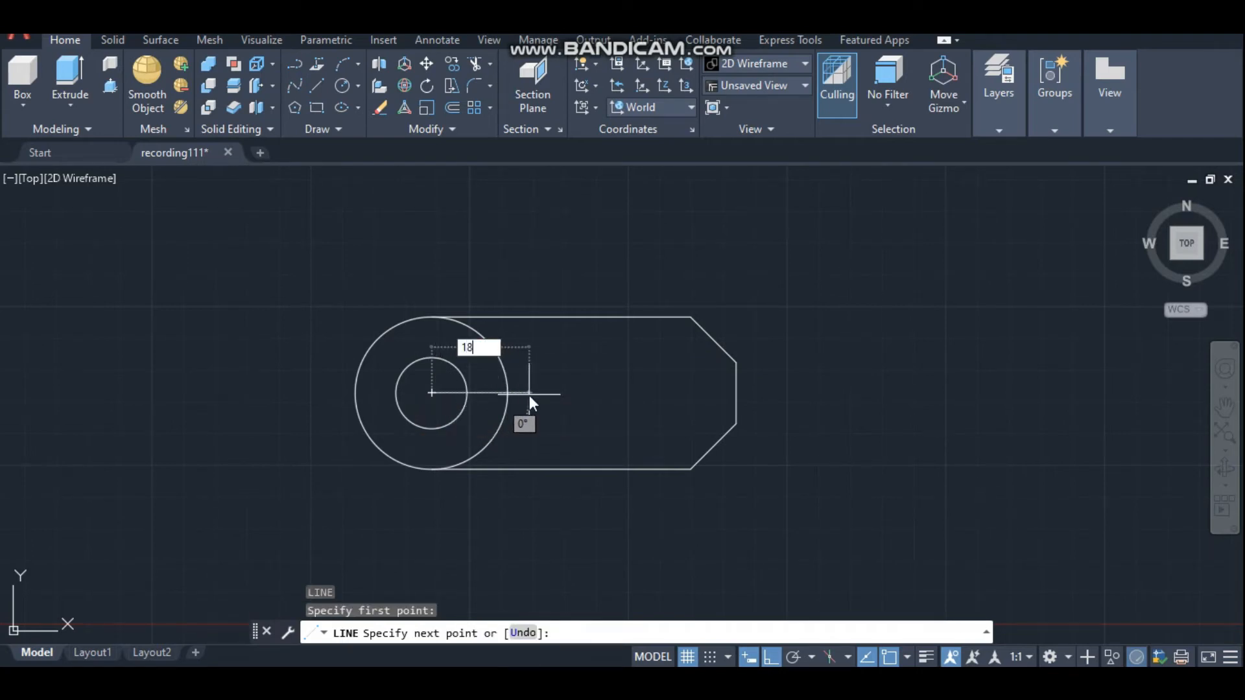
key("Return")
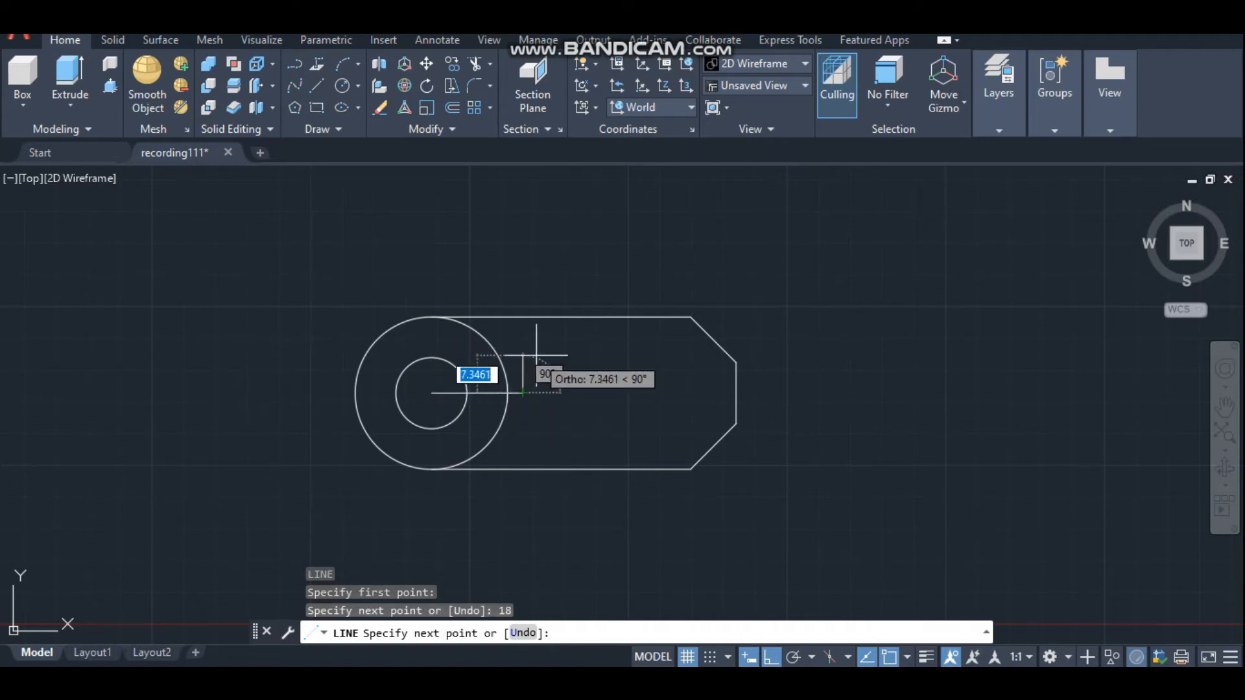
type("3.5")
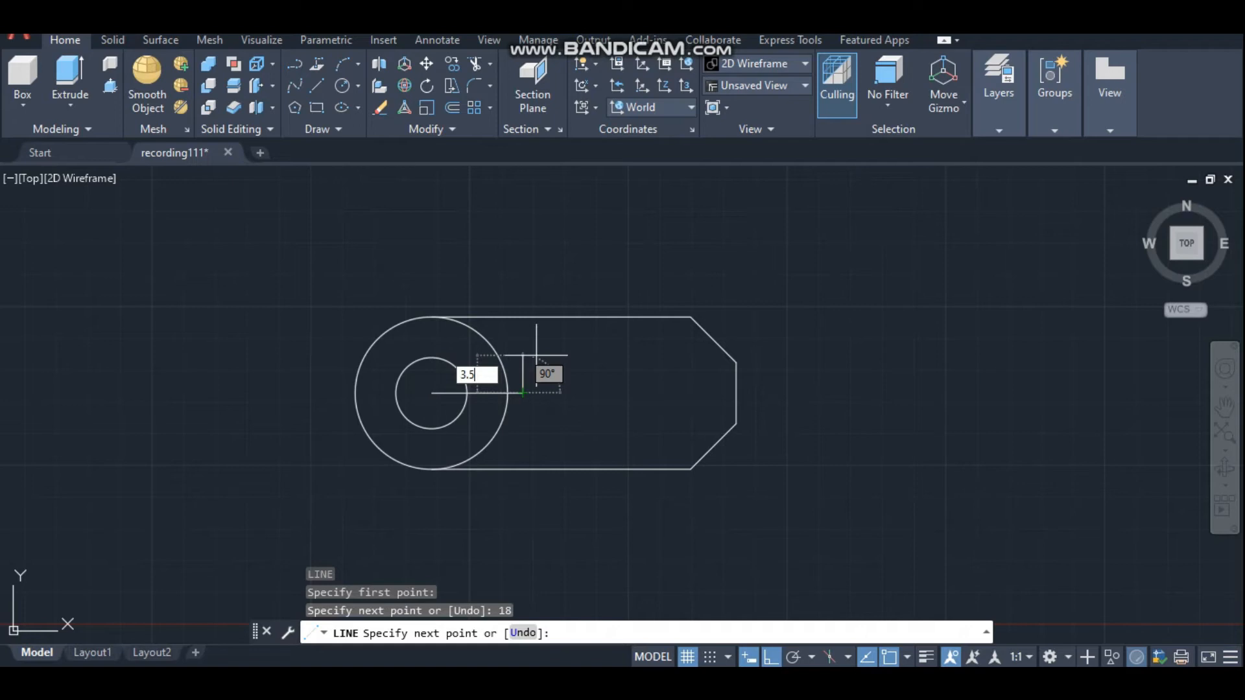
key("Return")
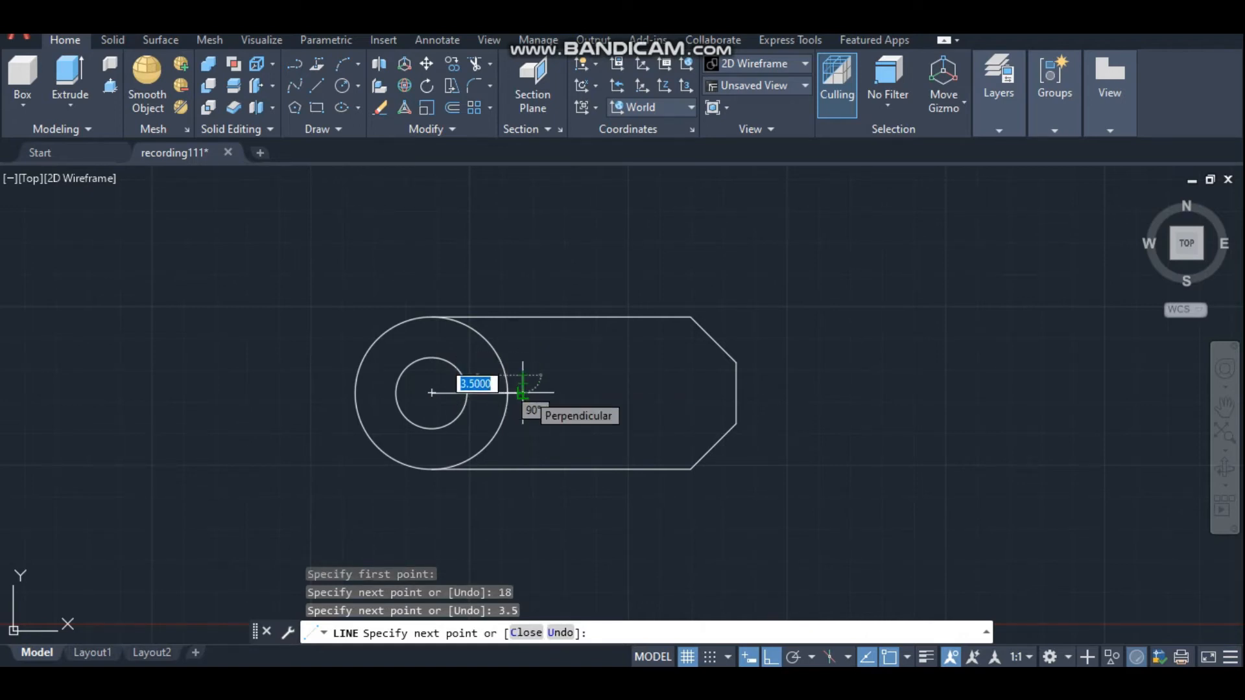
Continue the line back down to the end of the 18-unit segment and a further 3.5 units below it
scroll(526, 393, "up", 6)
left_click(523, 393)
type("3")
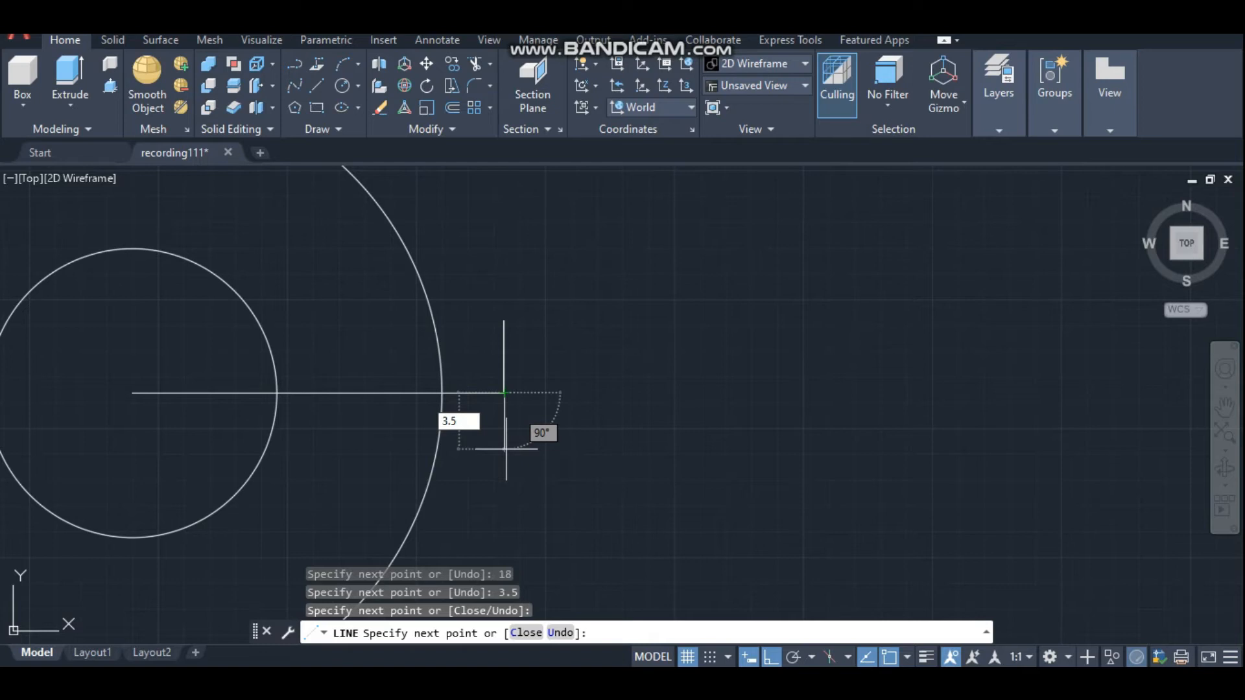
type(".5")
key("Return")
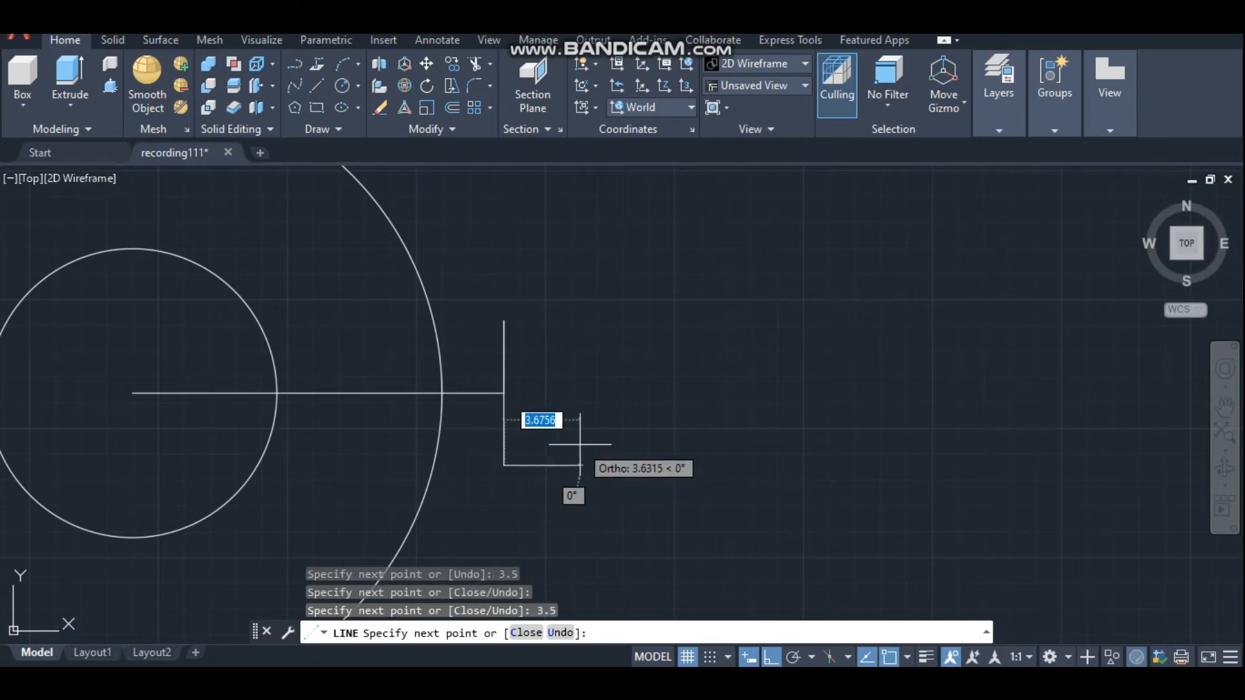
Continue the line horizontally 42 units to meet the outline's right vertical edge perpendicularly, and finish it
scroll(856, 473, "down", 4)
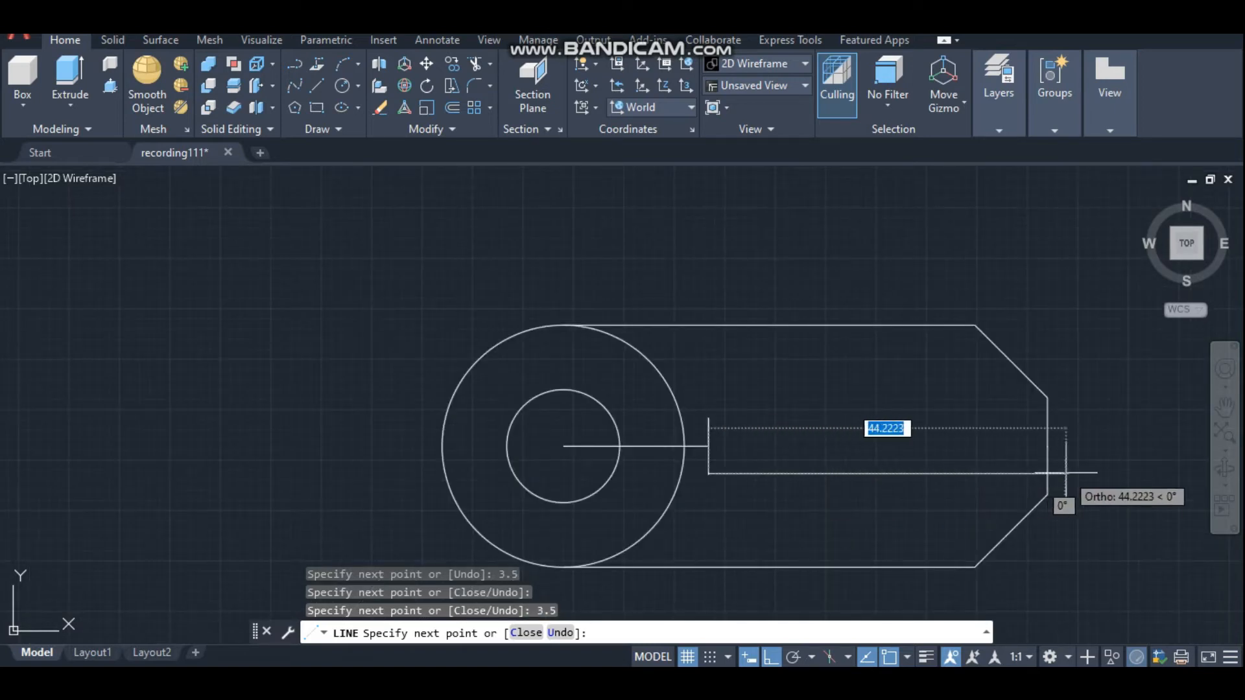
scroll(1043, 472, "up", 4)
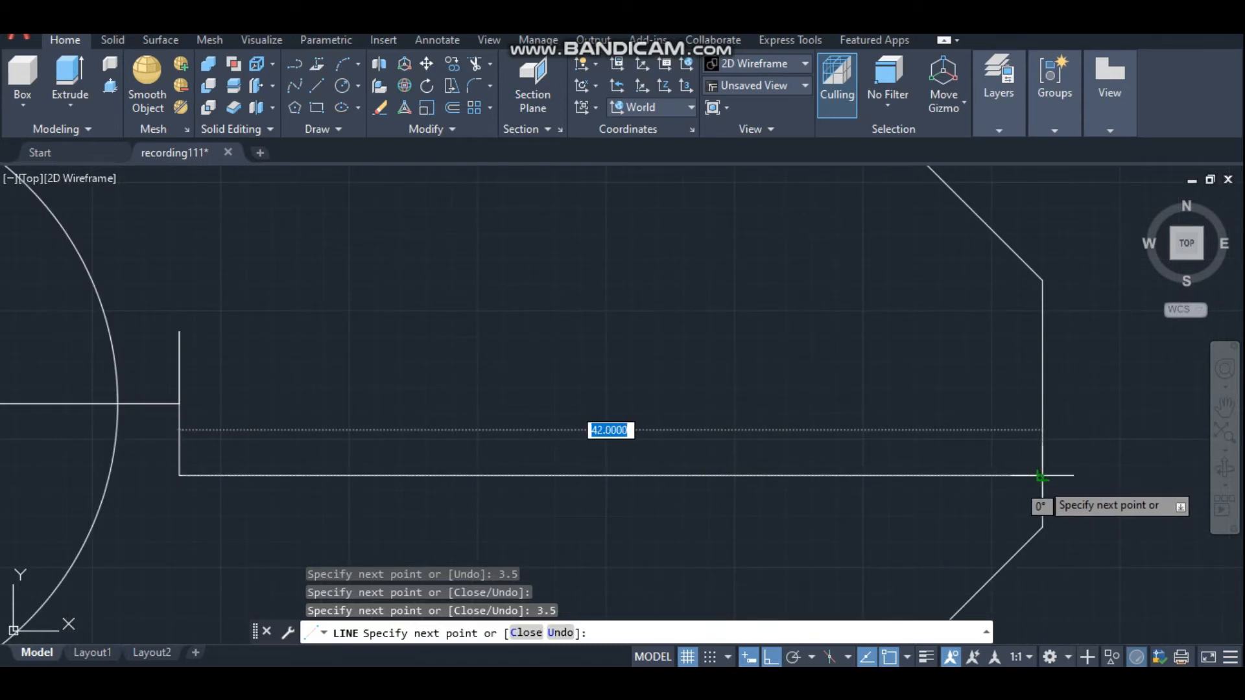
left_click(1042, 475)
key("Escape")
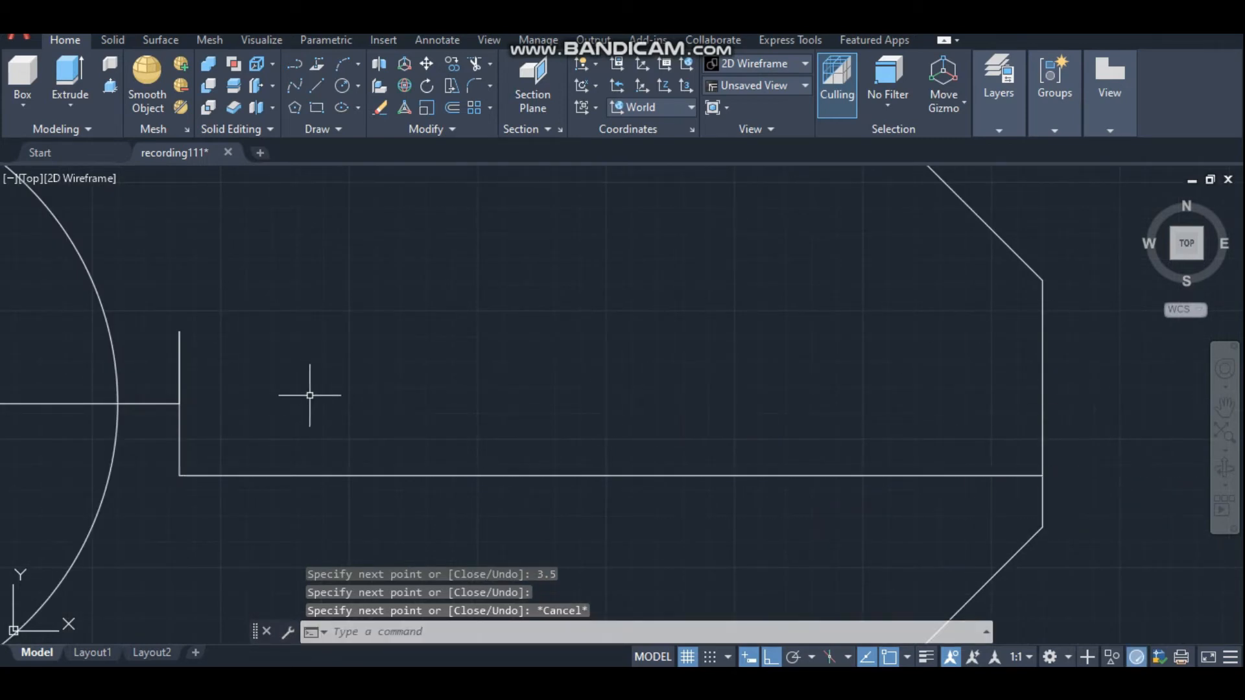
Draw a horizontal line from the upper end of the short vertical segment to the outline's right vertical edge
type("l")
key("Return")
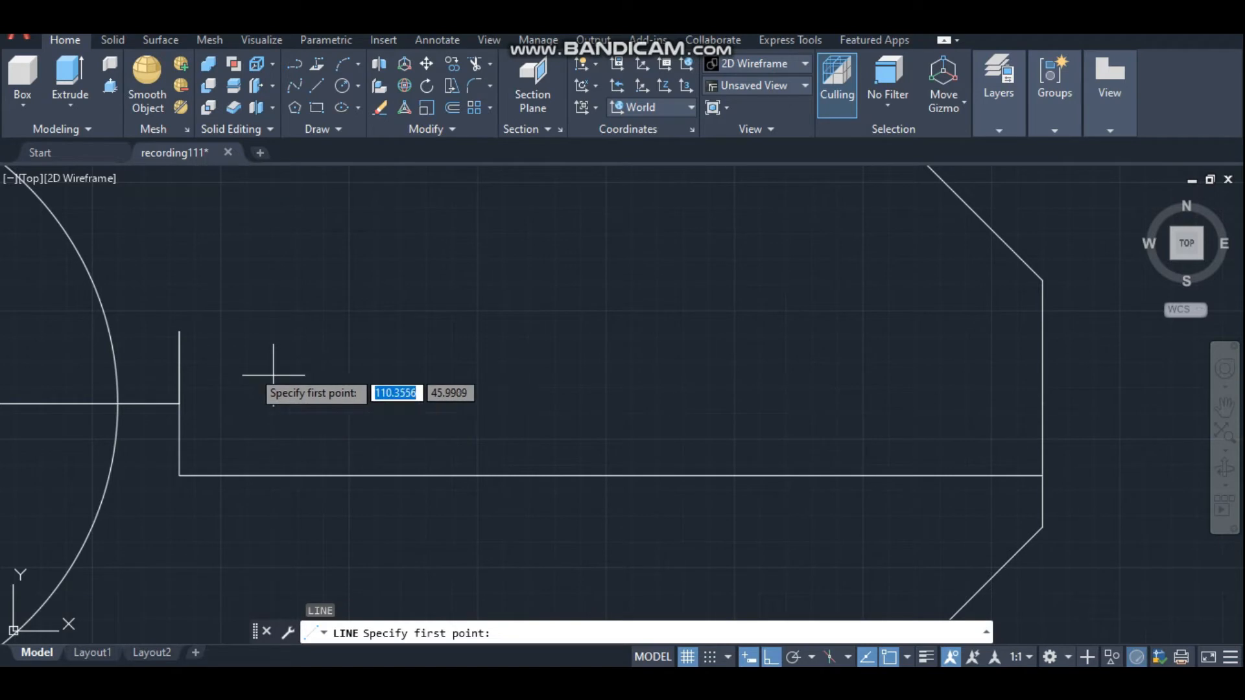
left_click(180, 333)
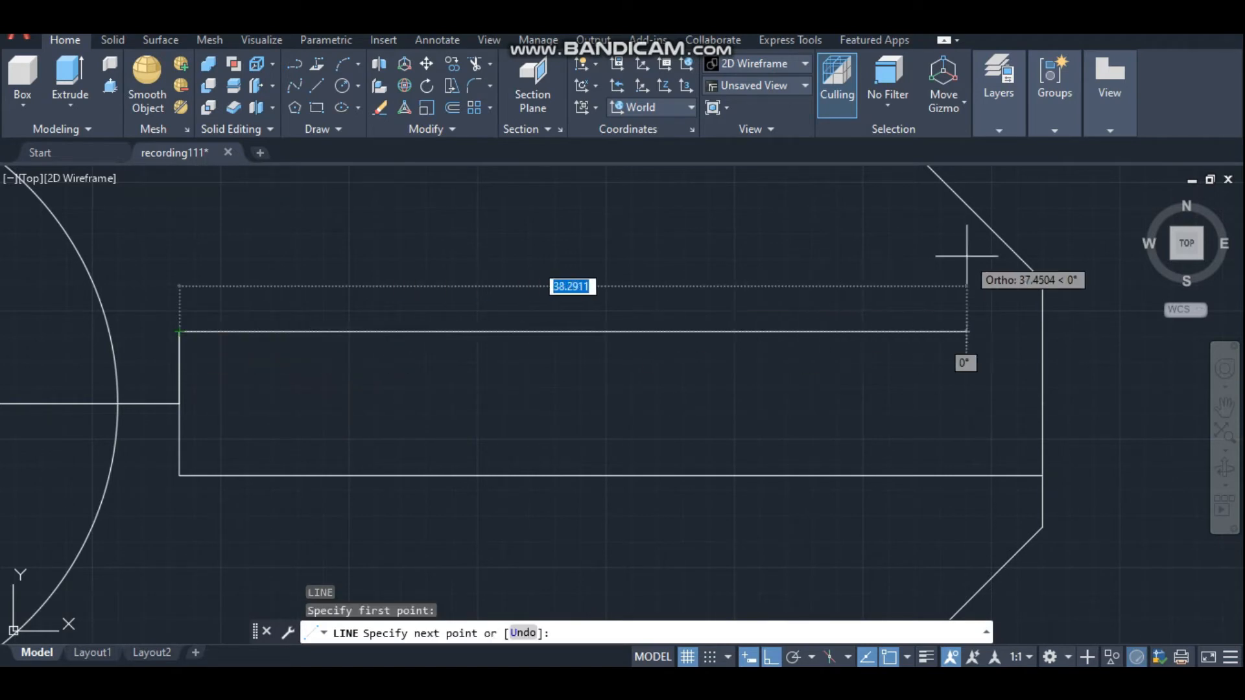
left_click(1043, 333)
key("Escape")
Delete the 18-unit horizontal line running from the circles' centre to the slot
scroll(939, 371, "down", 2)
scroll(645, 392, "down", 2)
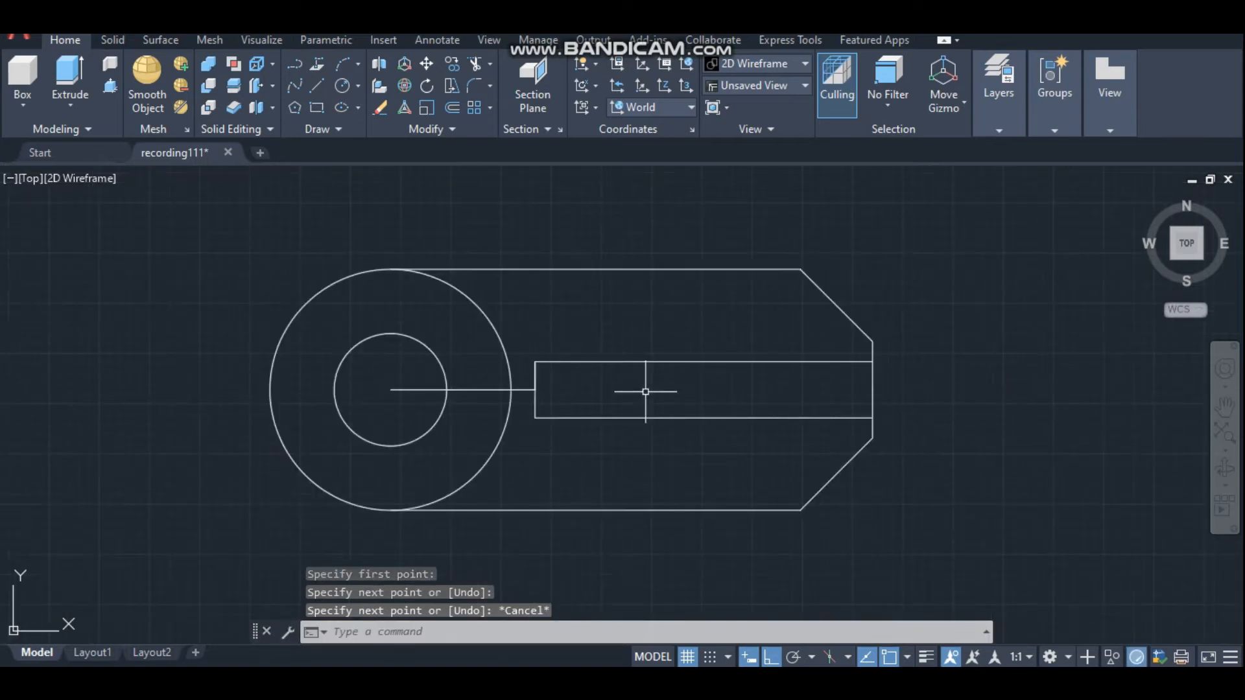
left_click(482, 388)
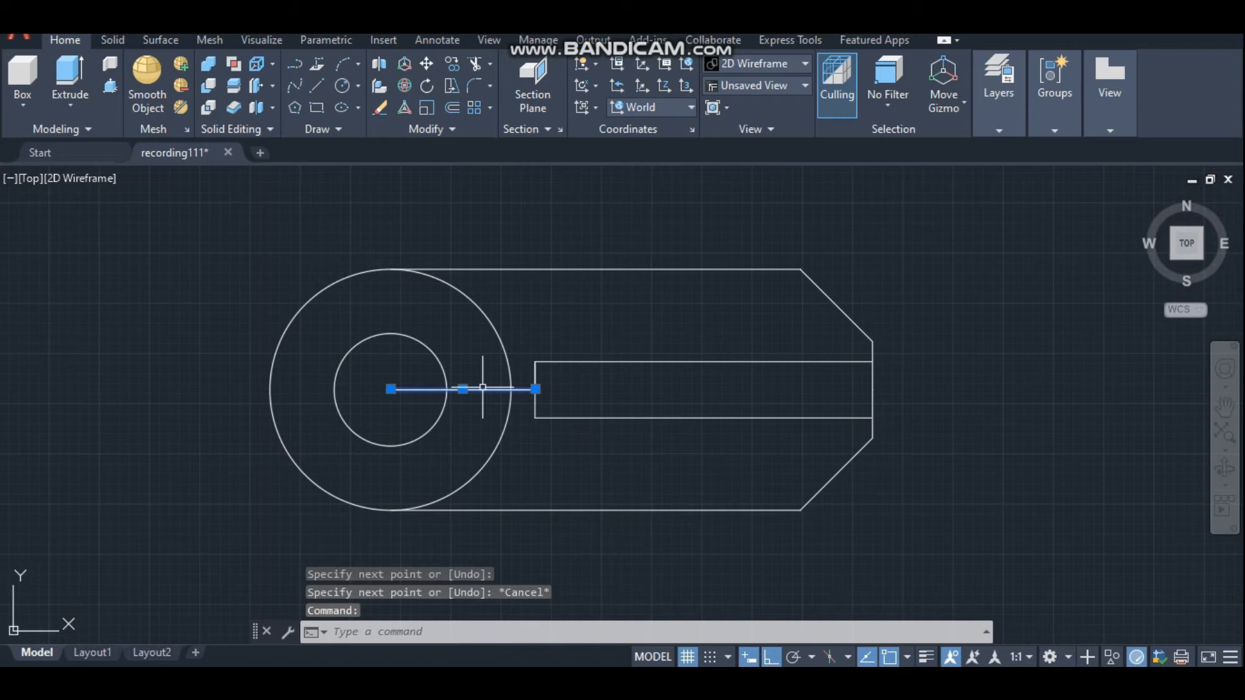
key("Delete")
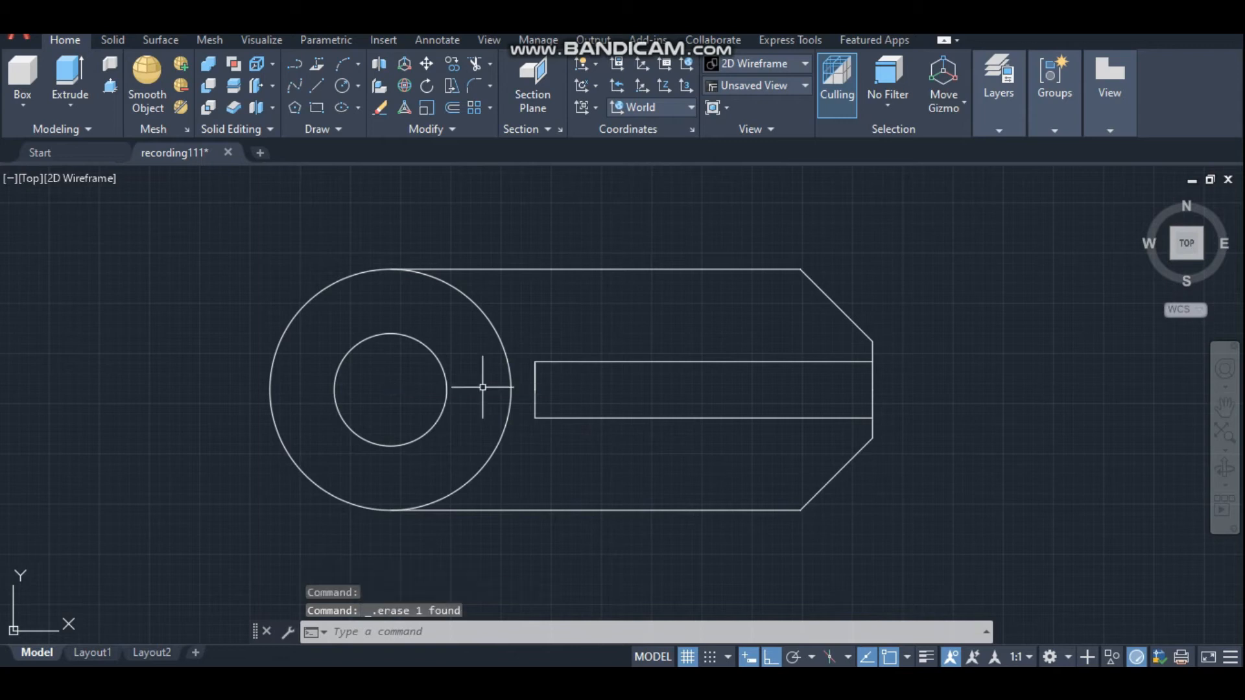
Join the upper and lower vertical segments at the slot's left end into a single line
left_click(535, 381)
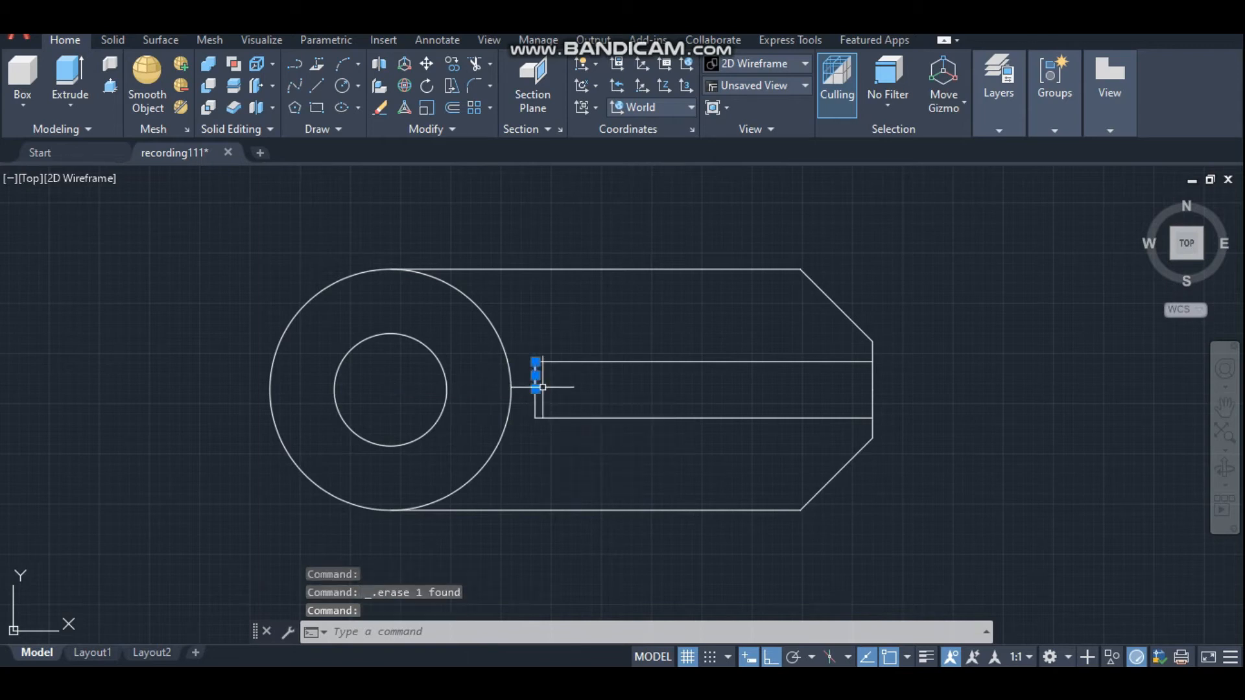
key("Escape")
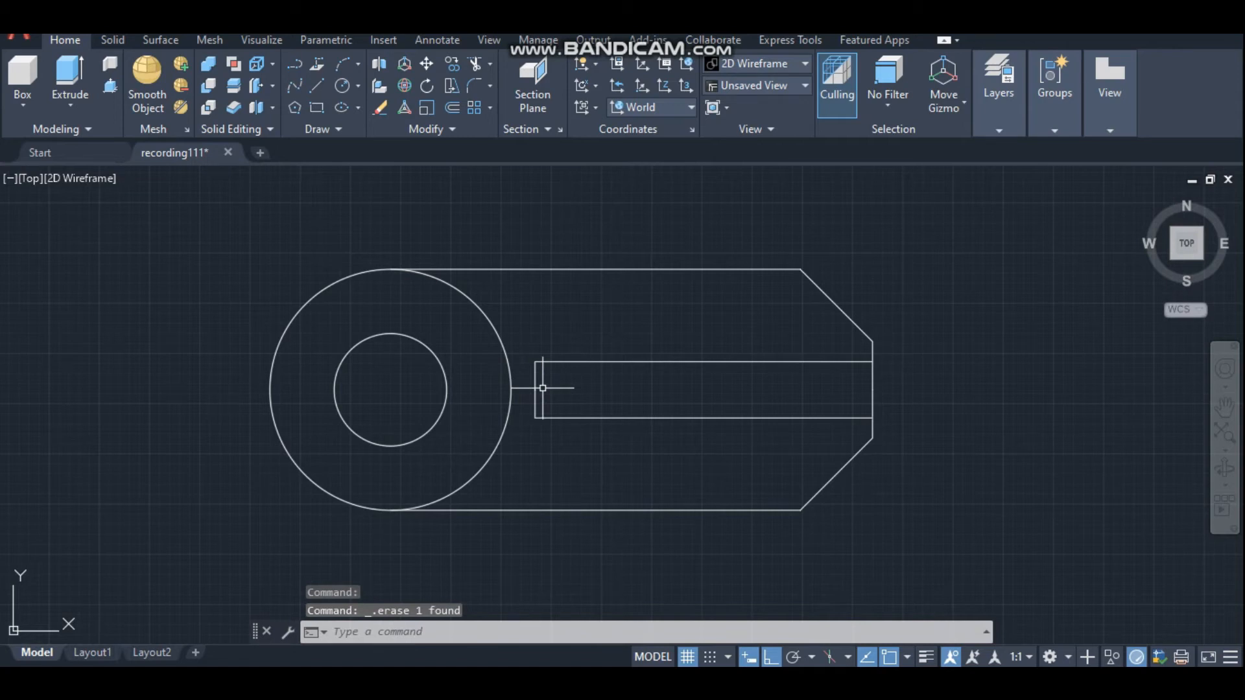
left_click(536, 395)
left_click(537, 383)
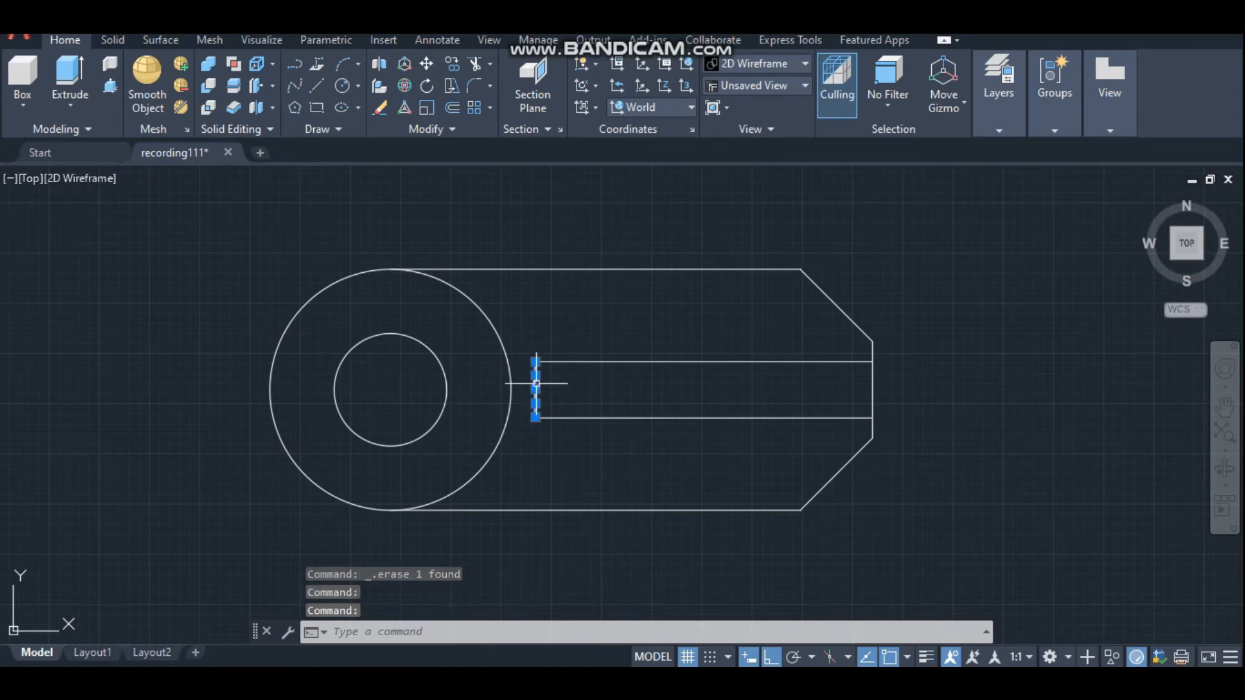
type("JOIN")
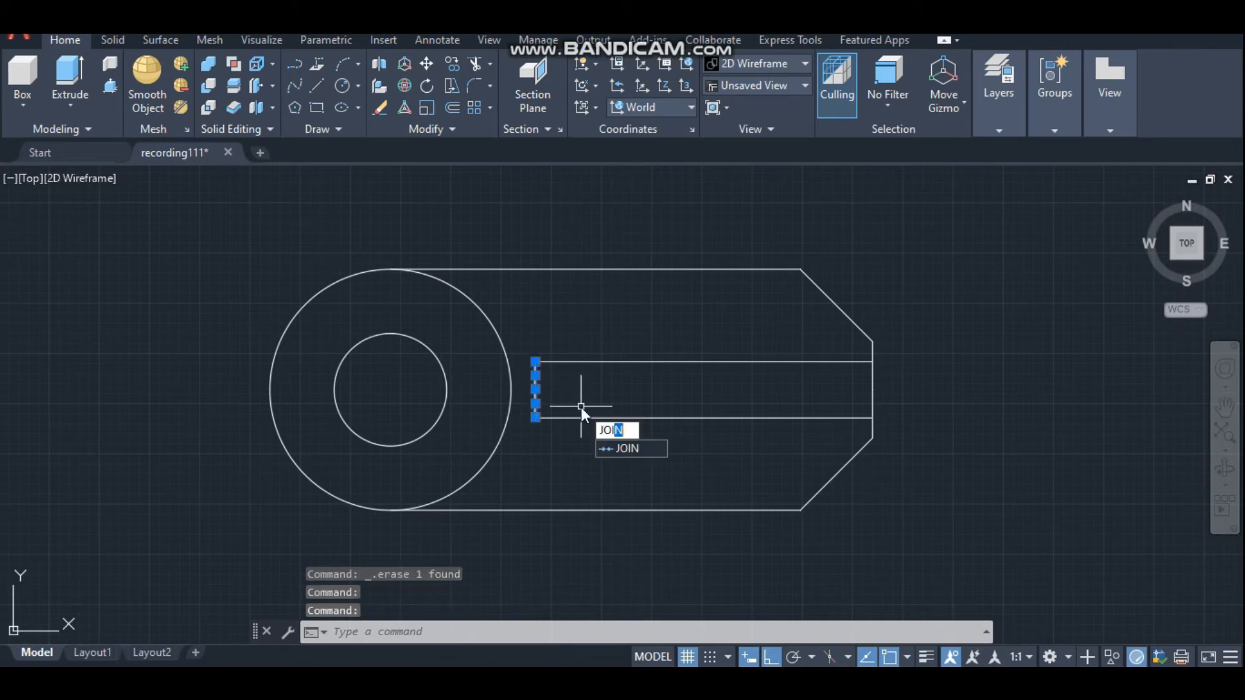
key("Return")
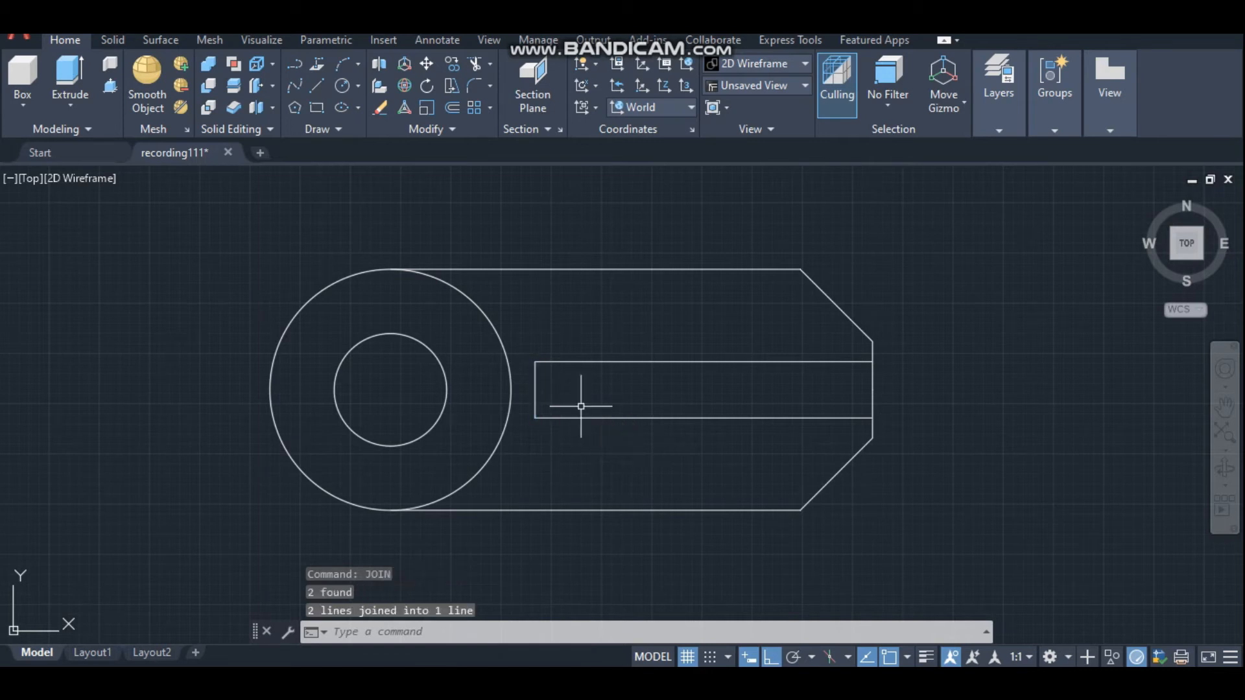
Lengthen the joined vertical line at the slot's left end 11.5 units upward to the outline's top edge
left_click(539, 383)
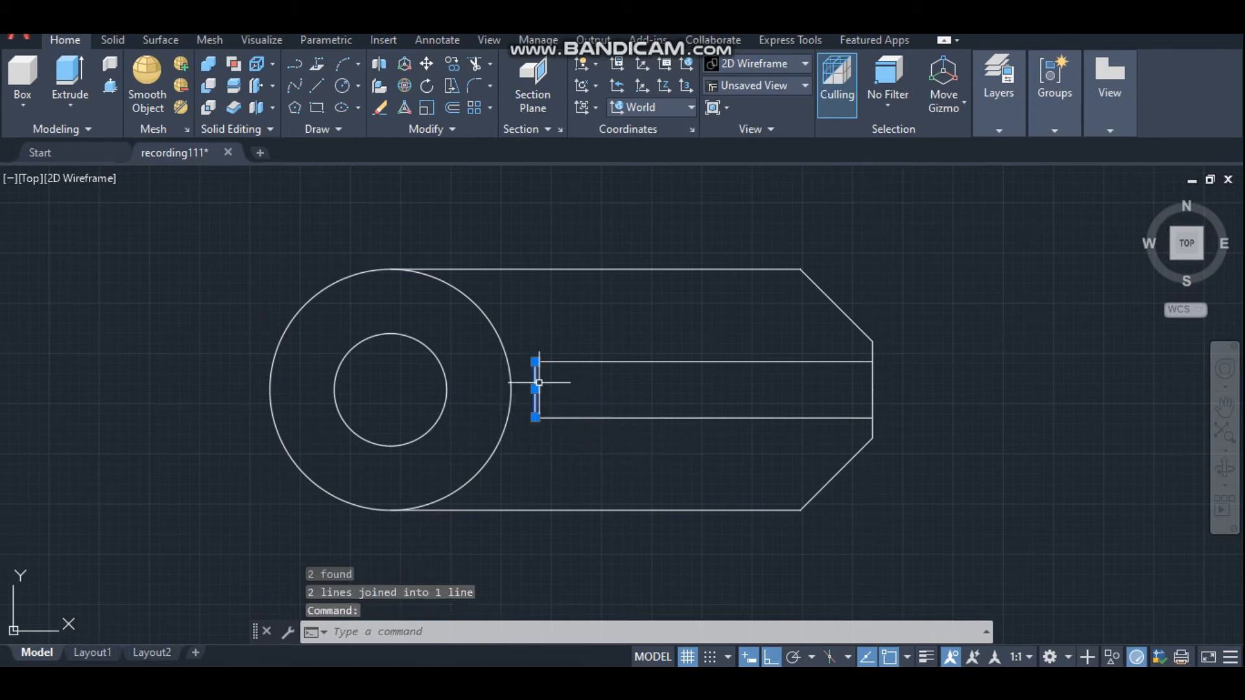
left_click(535, 362)
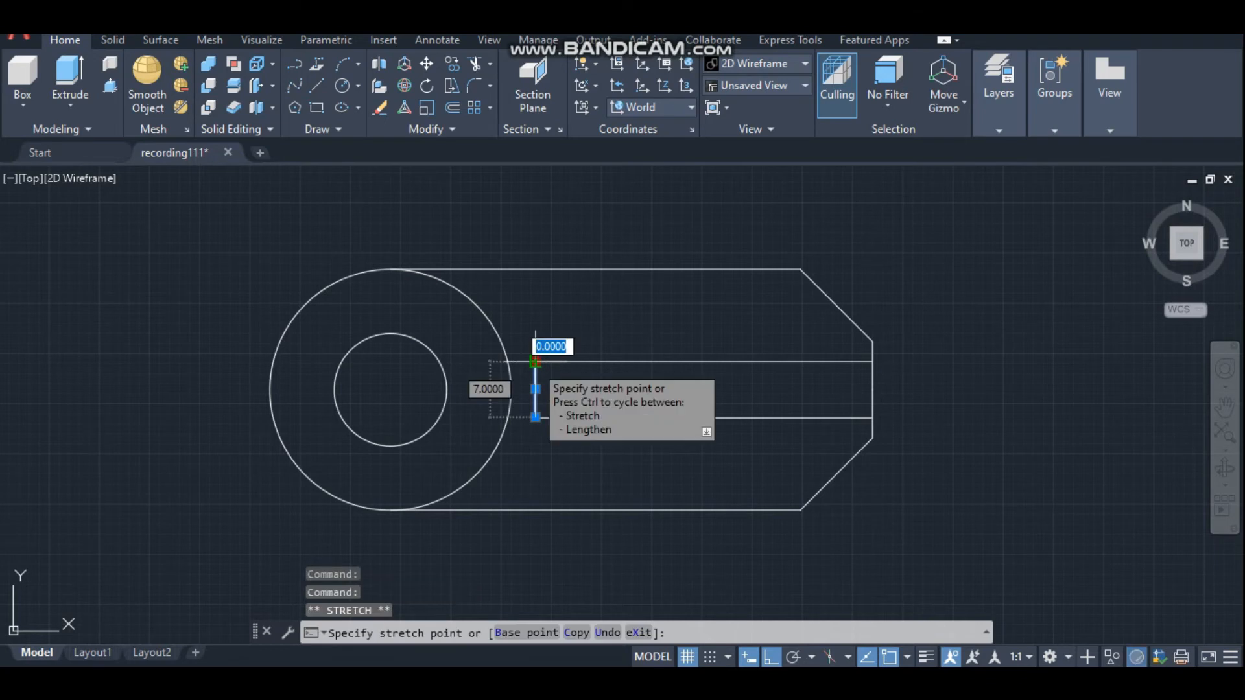
key("Escape")
mouse_move(535, 363)
left_click(590, 418)
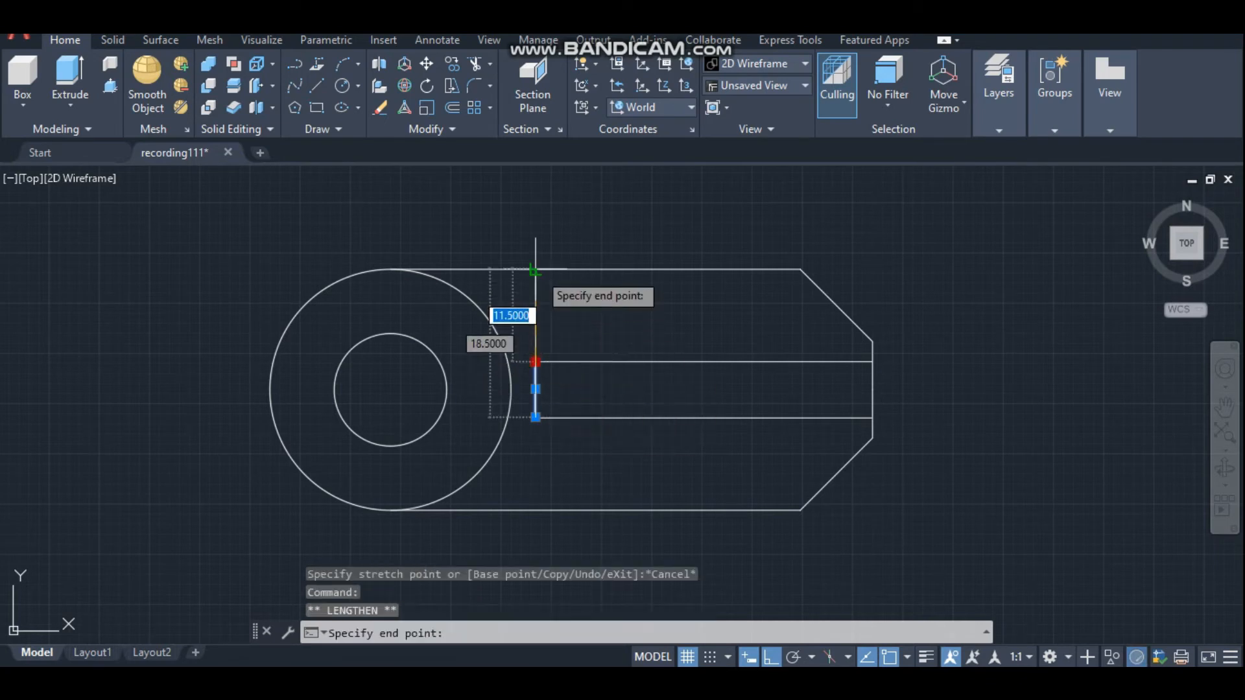
key("Escape")
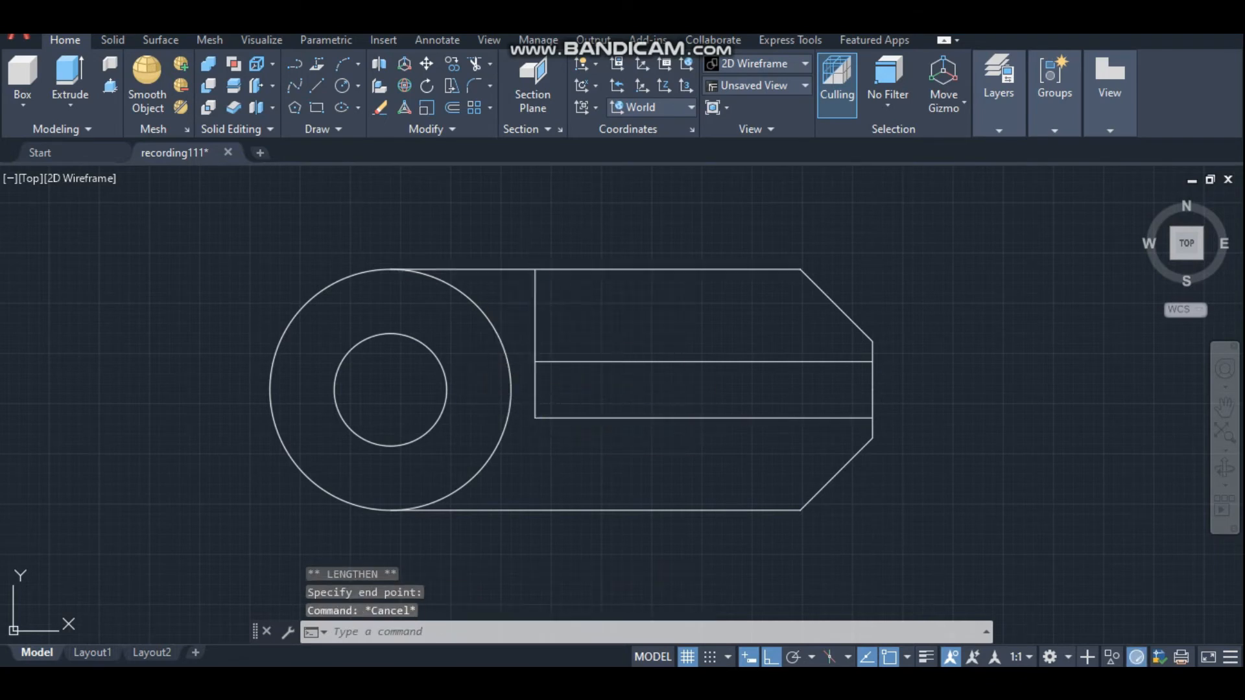
Lengthen the same vertical line downward to the outline's bottom edge
mouse_move(545, 426)
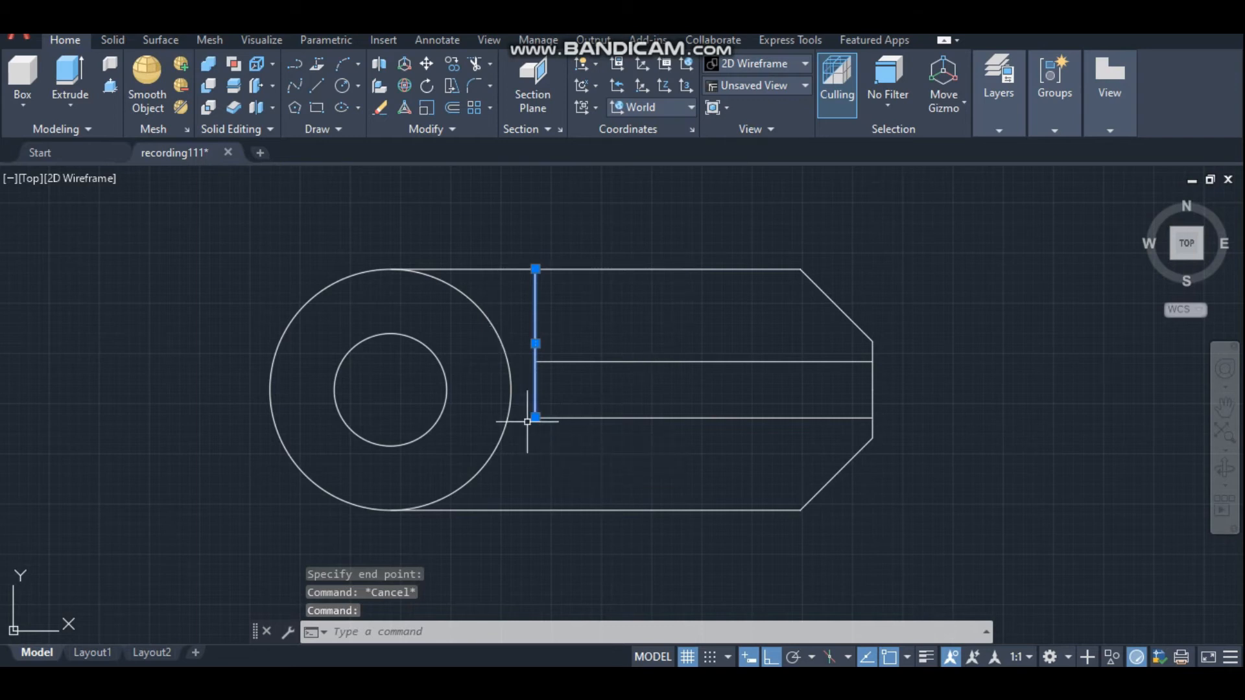
left_click(599, 468)
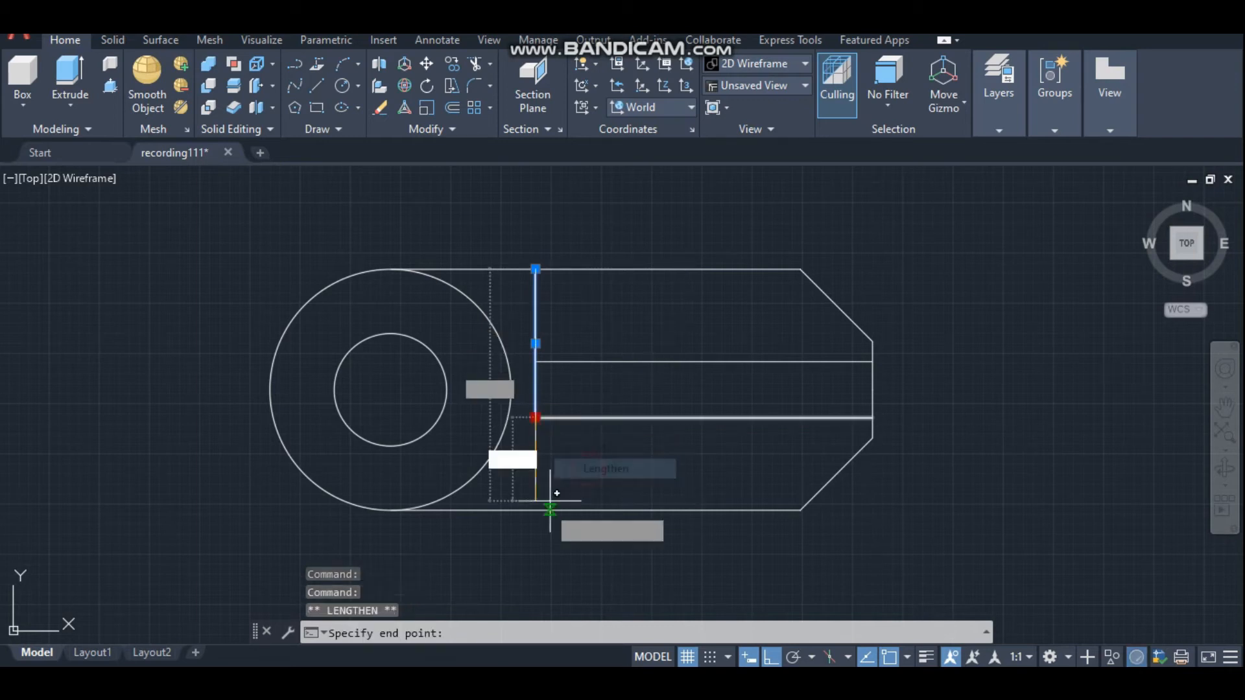
key("Escape")
key("Escape")
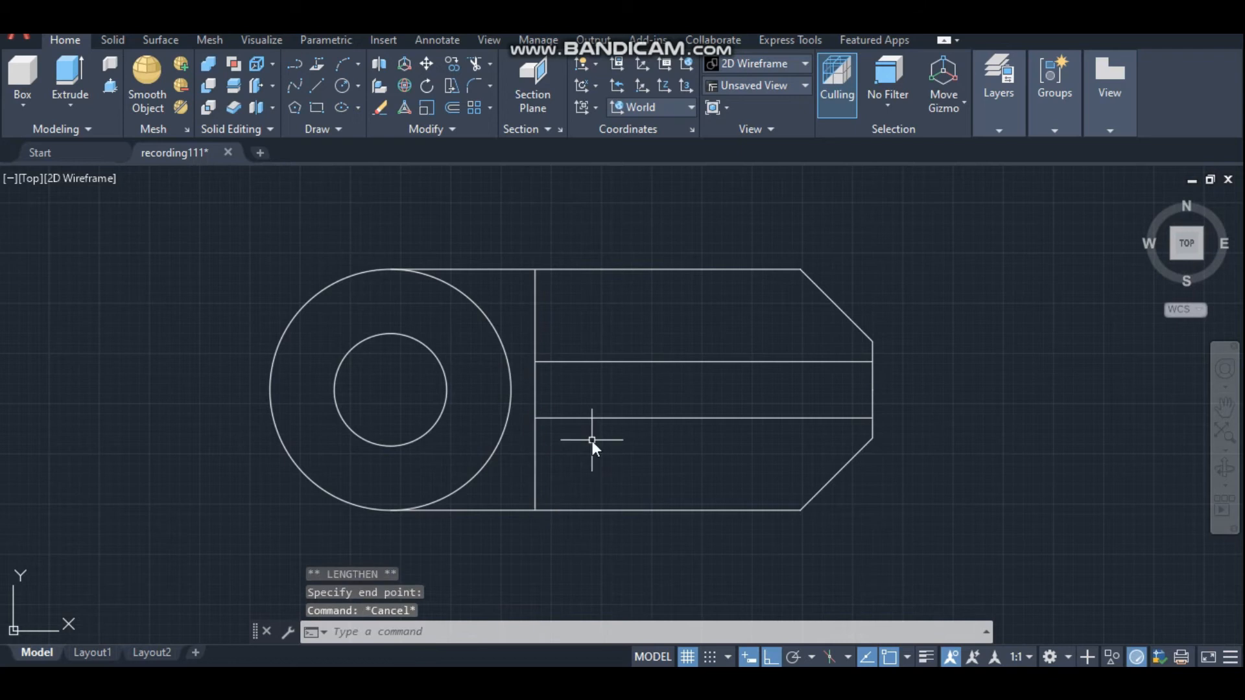
Trim the right half of the outer circle between its tangent points with the arm's two long edges
type("tr")
key("Return")
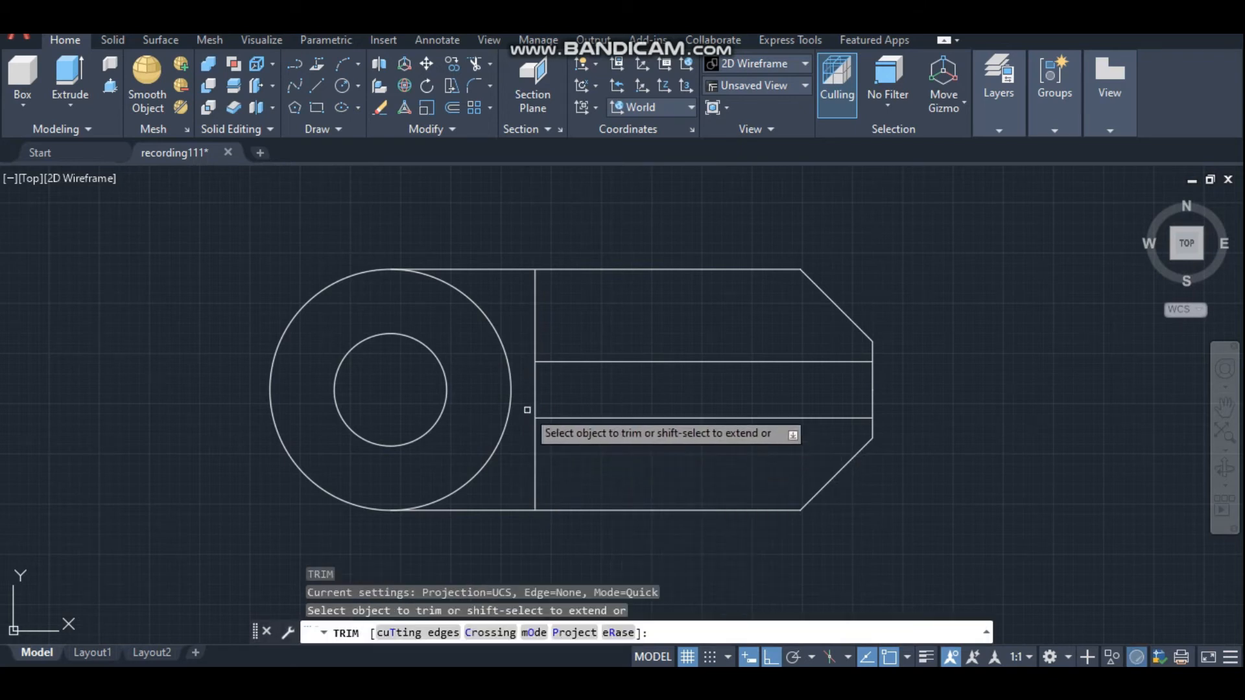
left_click(512, 397)
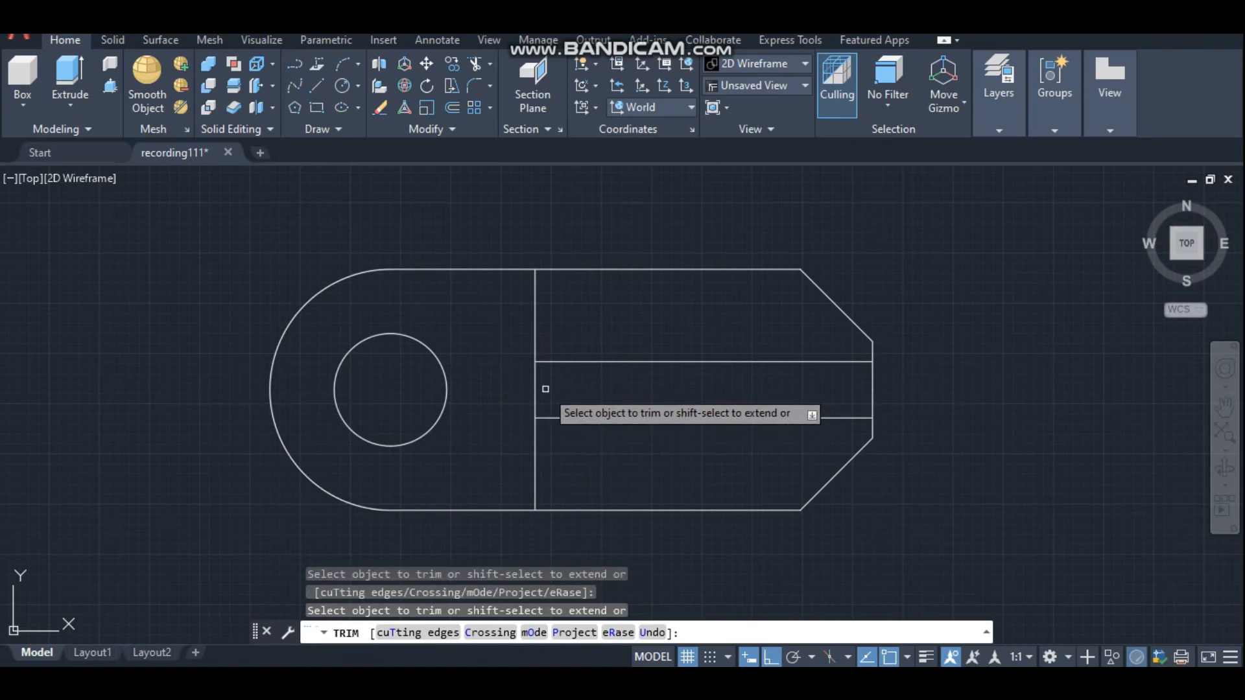
left_click(535, 382)
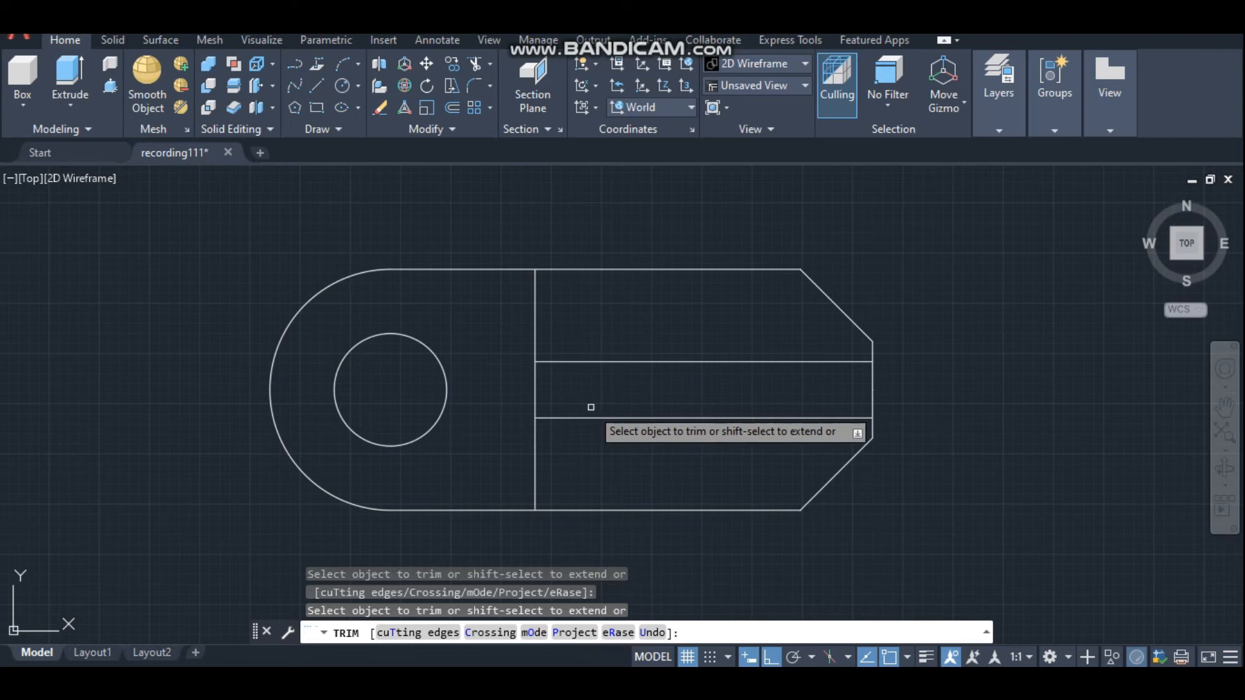
key("Escape")
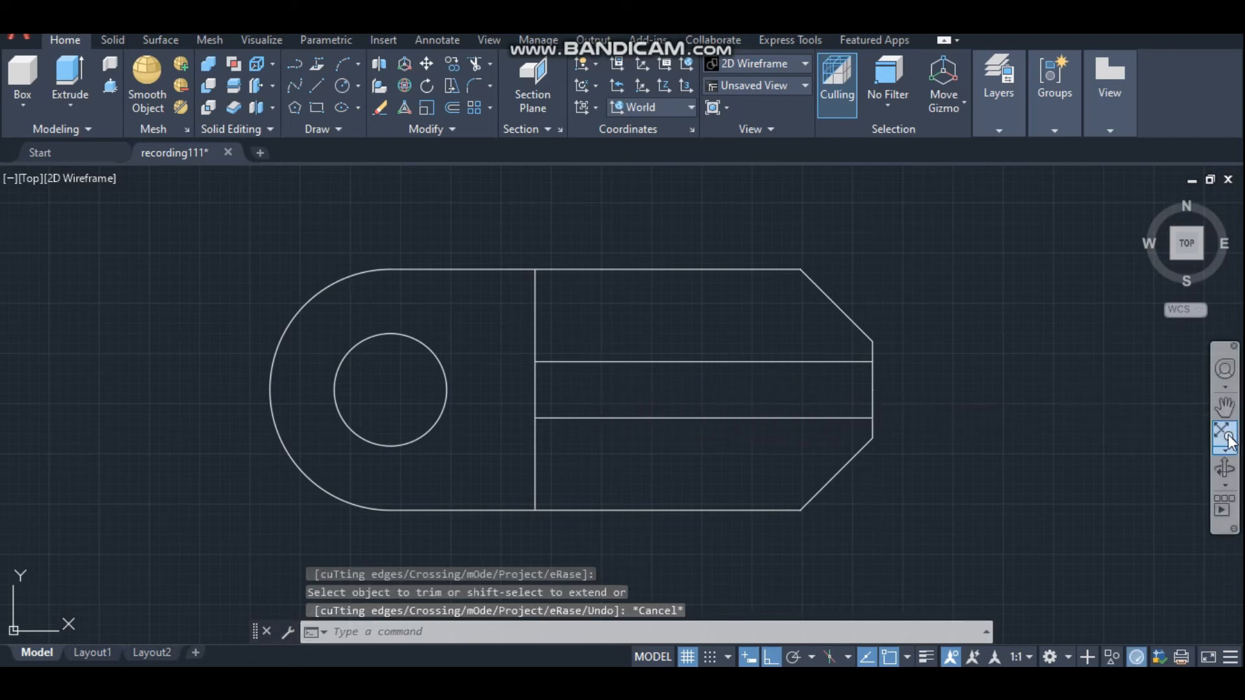
scroll(1045, 457, "down", 2)
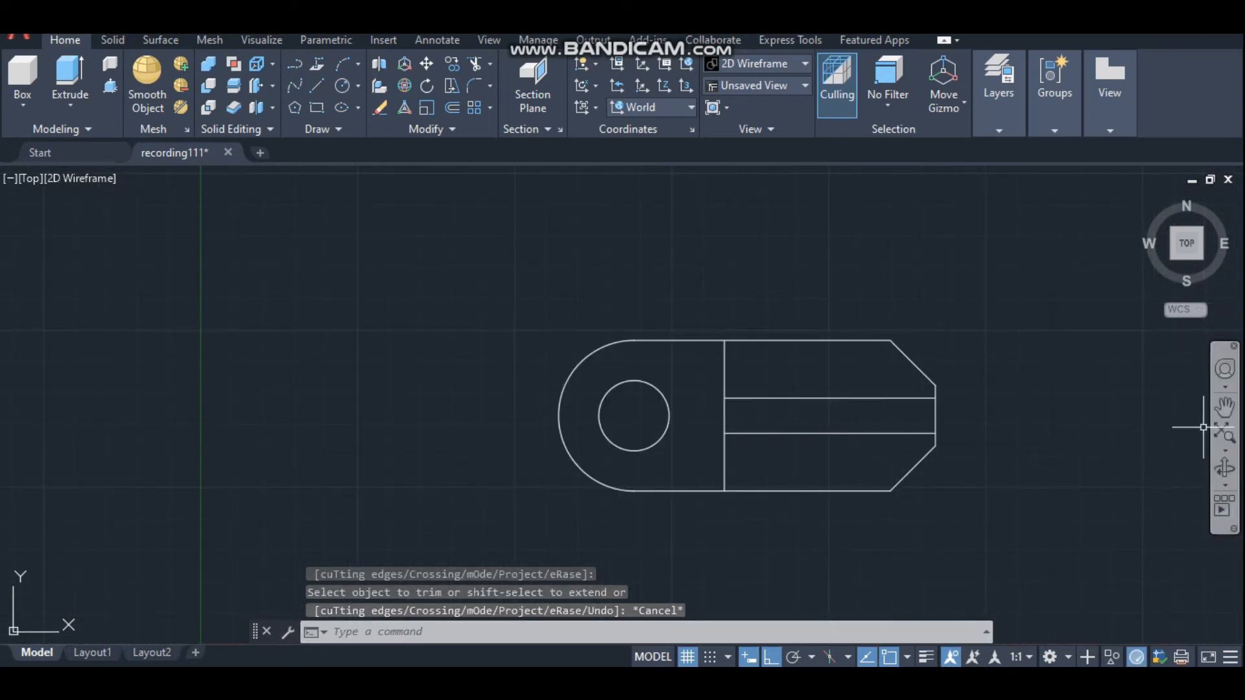
Turn the flat profile from the top view to a tilted 3D view with the whole outline visible
left_click(1224, 433)
left_click(1114, 435)
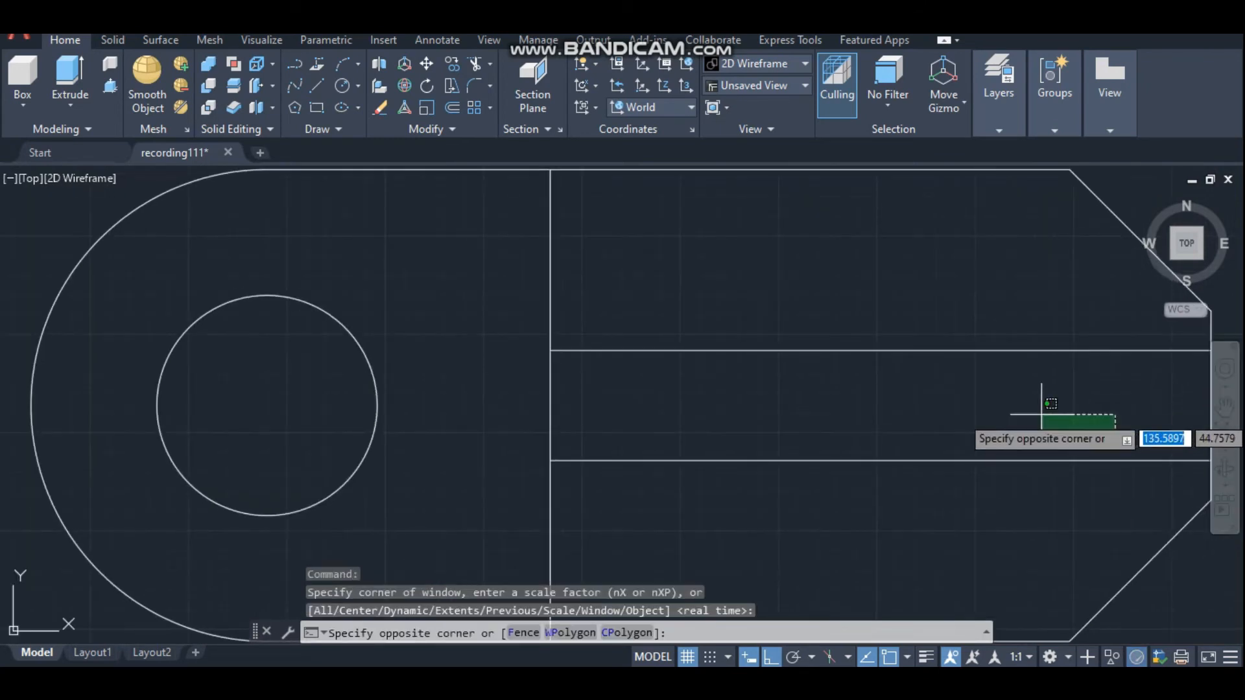
scroll(1046, 409, "down", 2)
scroll(1045, 409, "down", 1)
middle_click_drag(1045, 409, 609, 391)
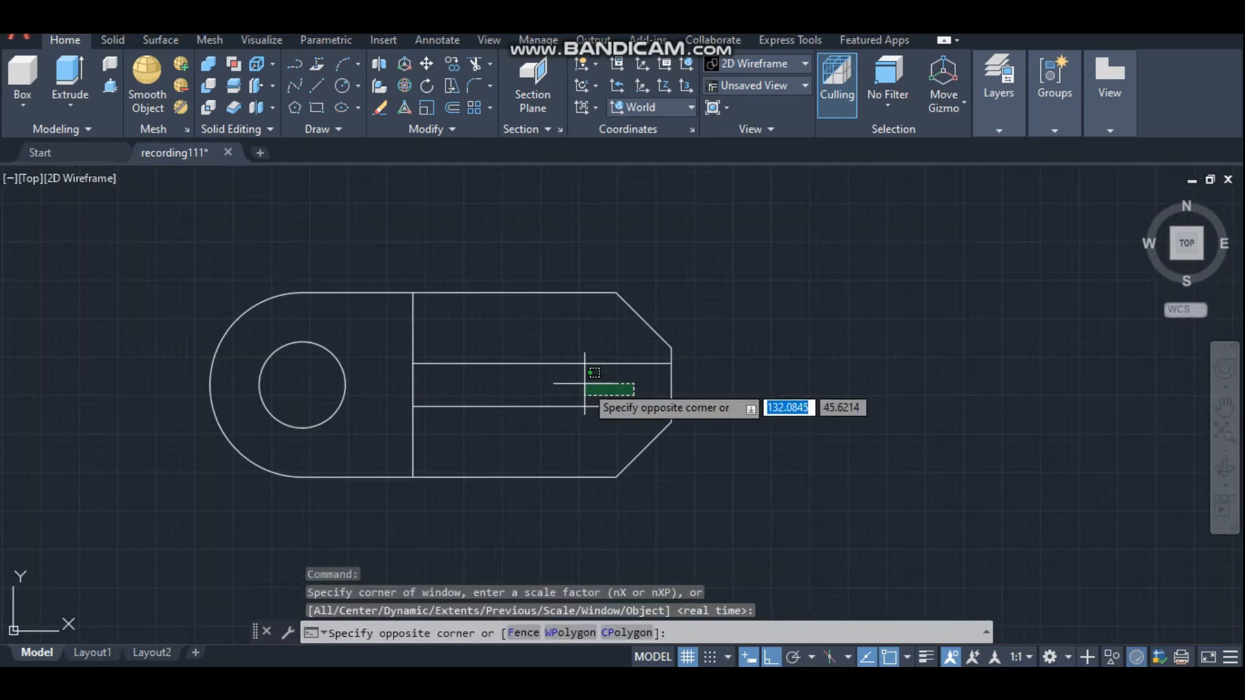
key("Escape")
left_click(1224, 472)
mouse_move(811, 458)
left_mouse_down()
mouse_move(800, 431)
mouse_move(736, 500)
mouse_move(702, 432)
mouse_move(768, 493)
mouse_move(786, 444)
mouse_move(769, 492)
left_mouse_up()
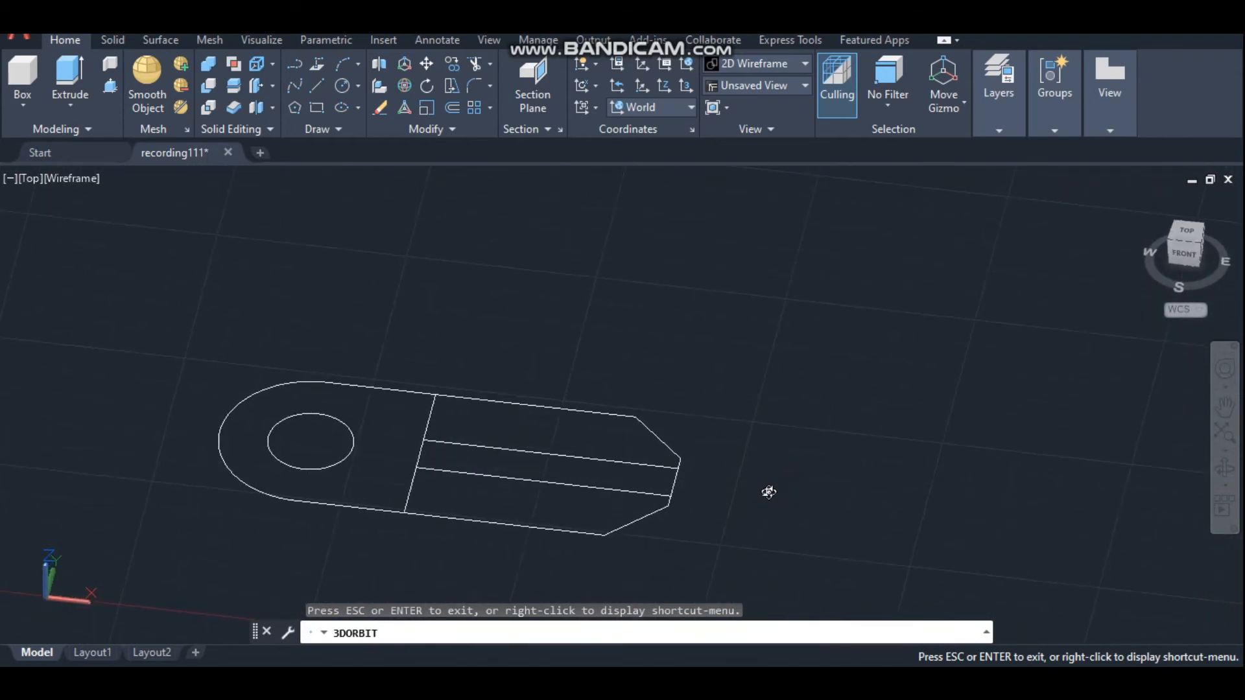
key("Escape")
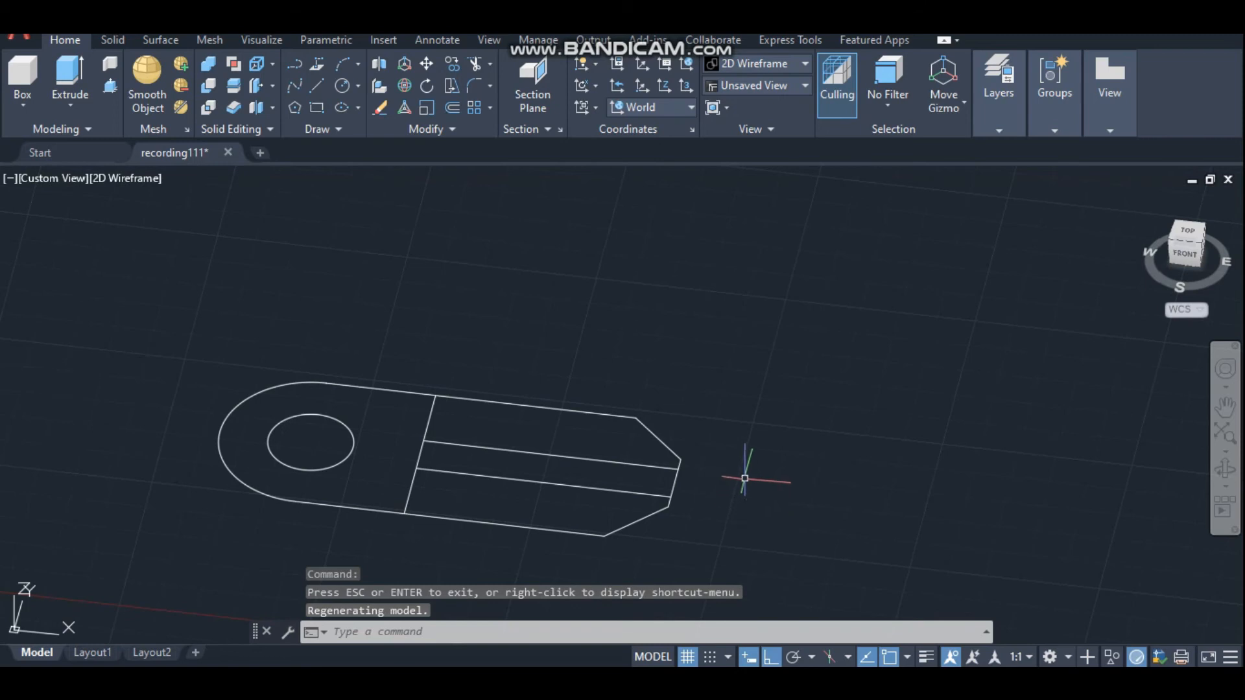
middle_click_drag(721, 515, 801, 431)
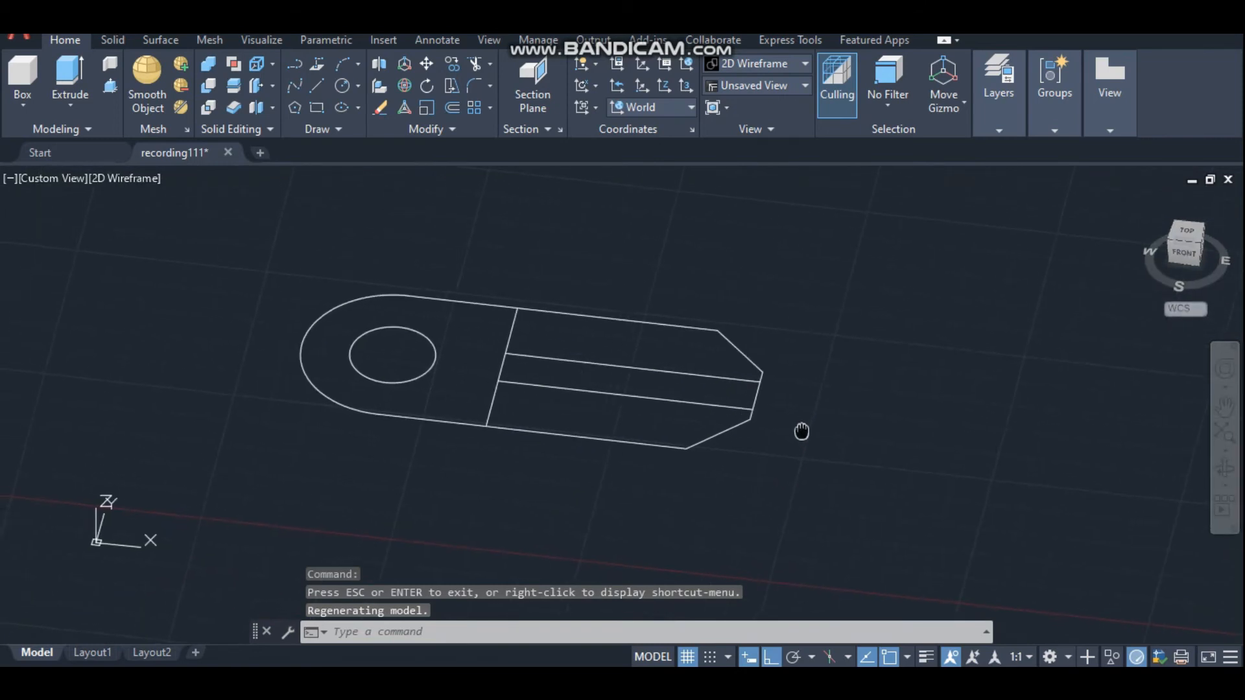
scroll(802, 431, "down", 3)
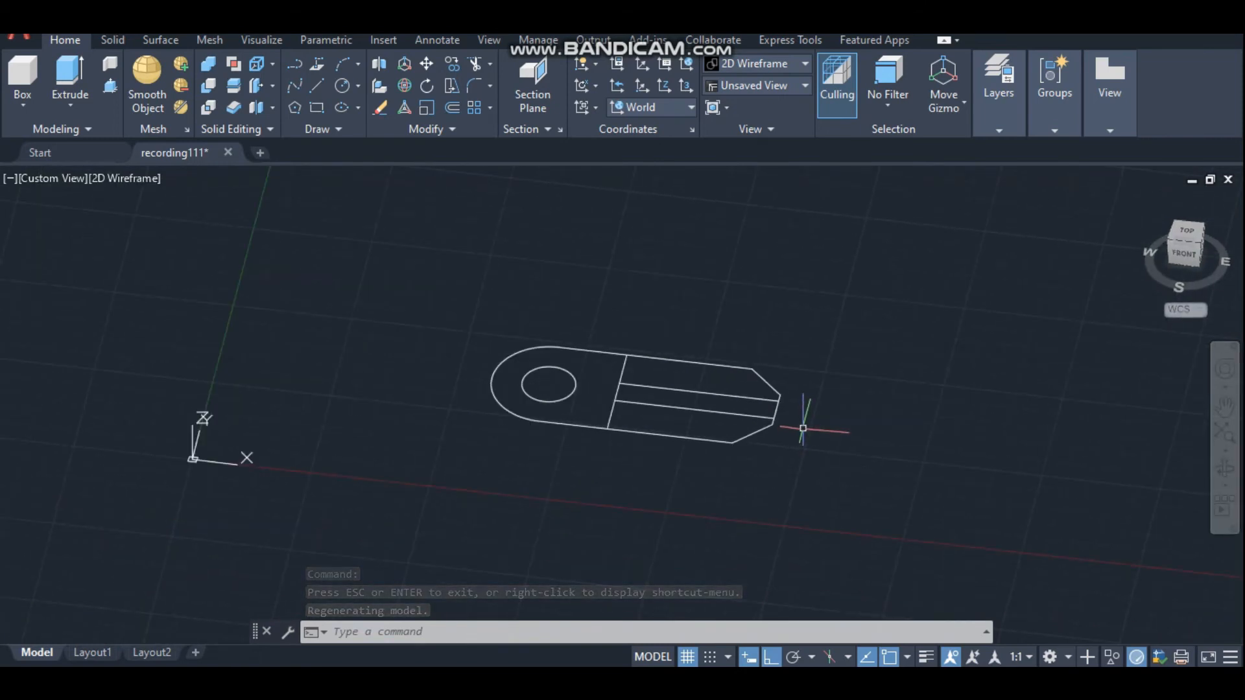
Presspull the area of the rounded end around the hole upward into a solid
type("PRESSPULL")
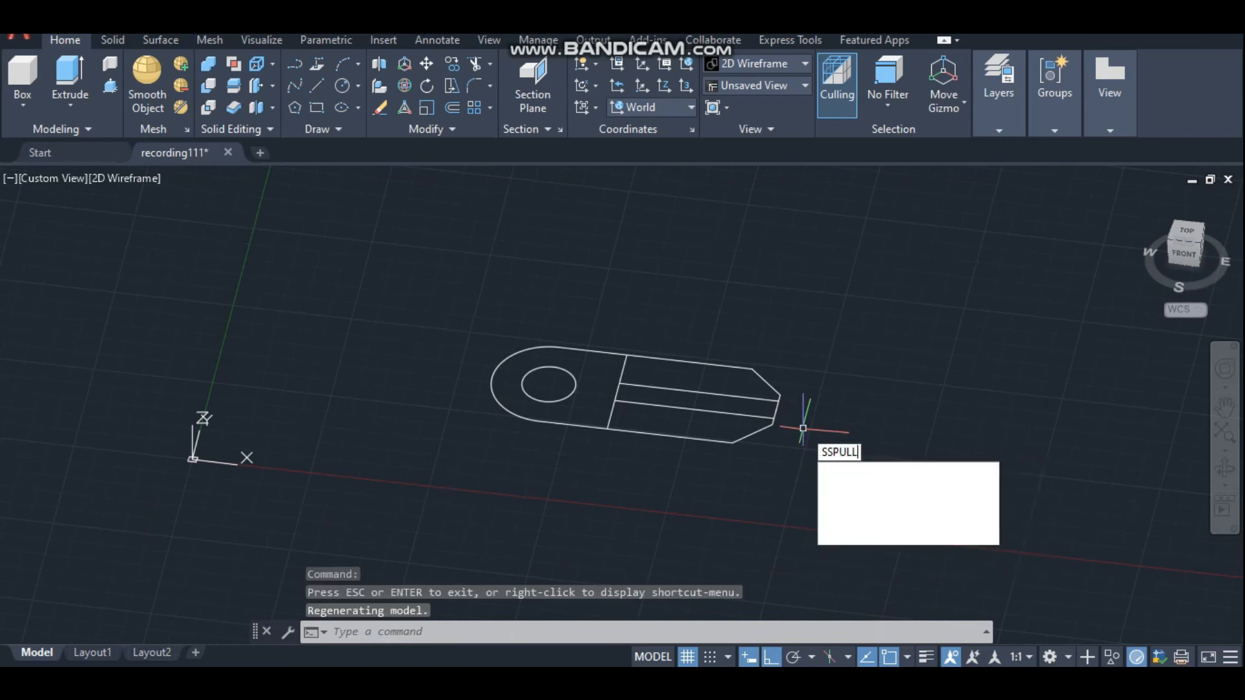
key("Return")
left_click(595, 390)
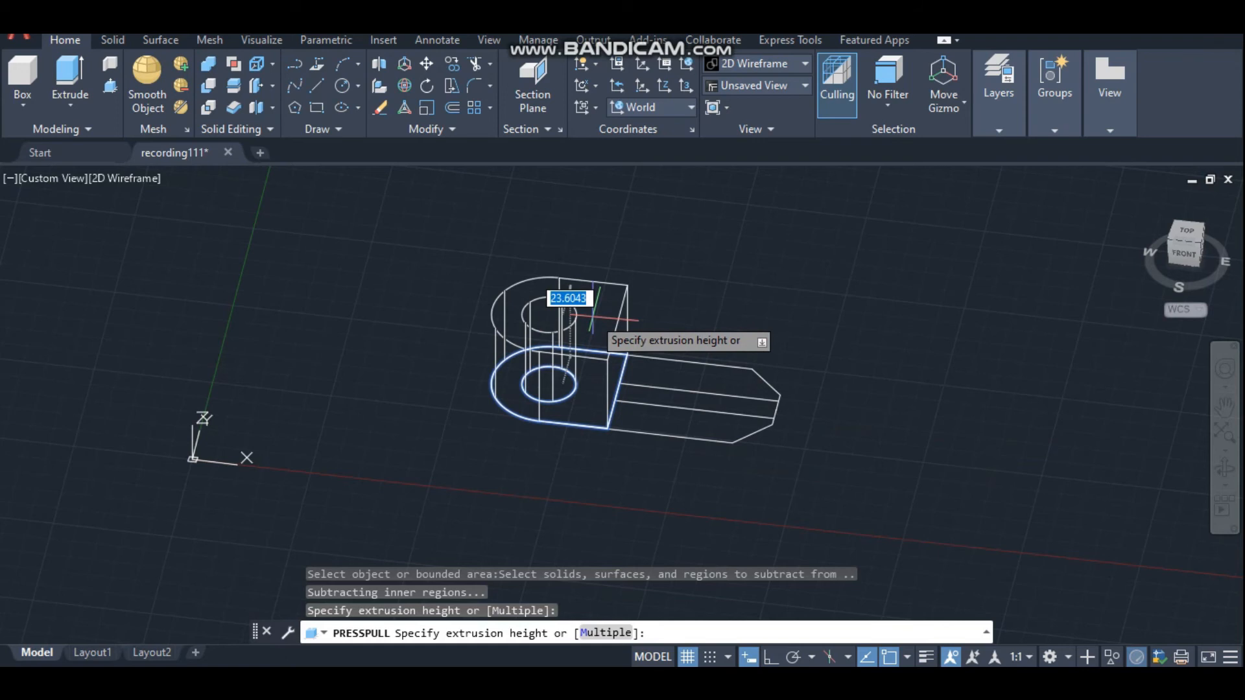
key("Return")
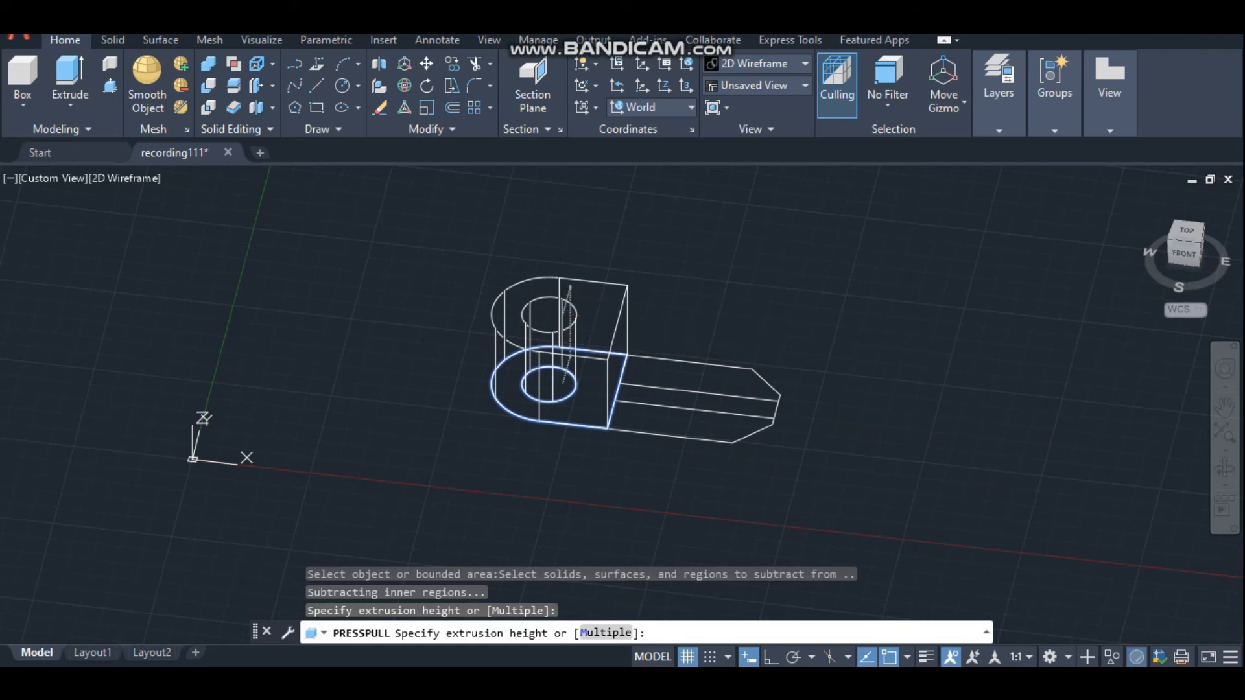
Presspull the arm area behind the central slot strip upward by 9
left_click(711, 383)
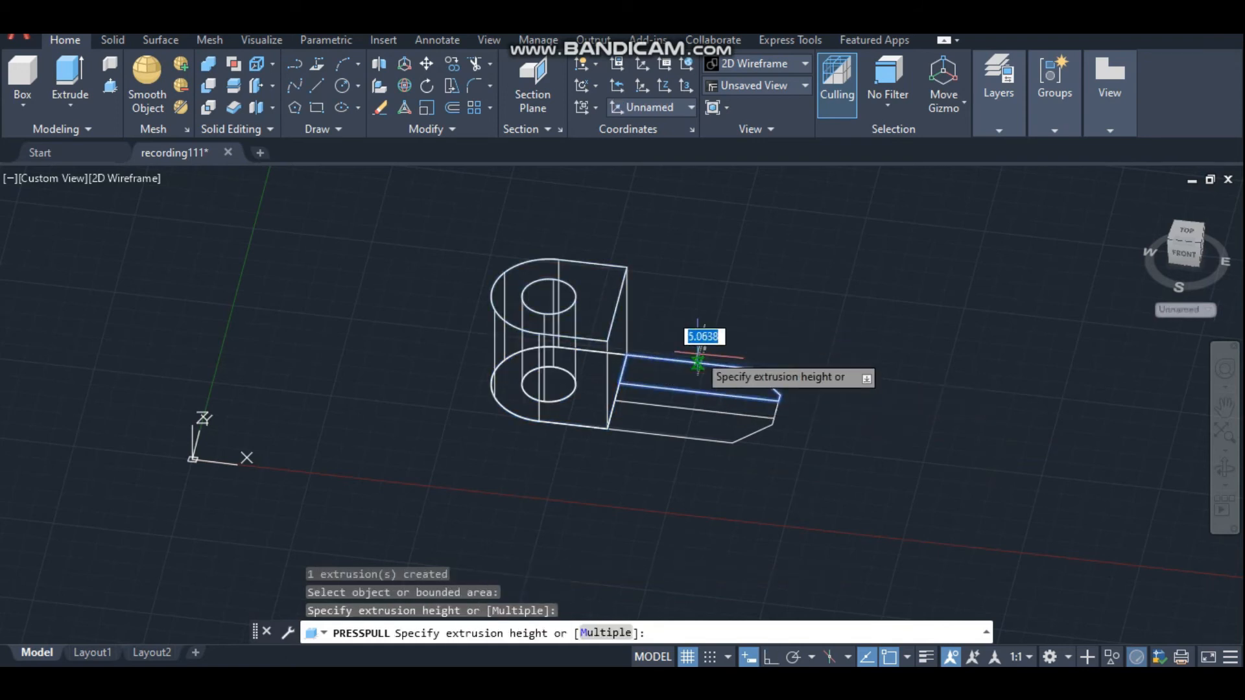
type("9")
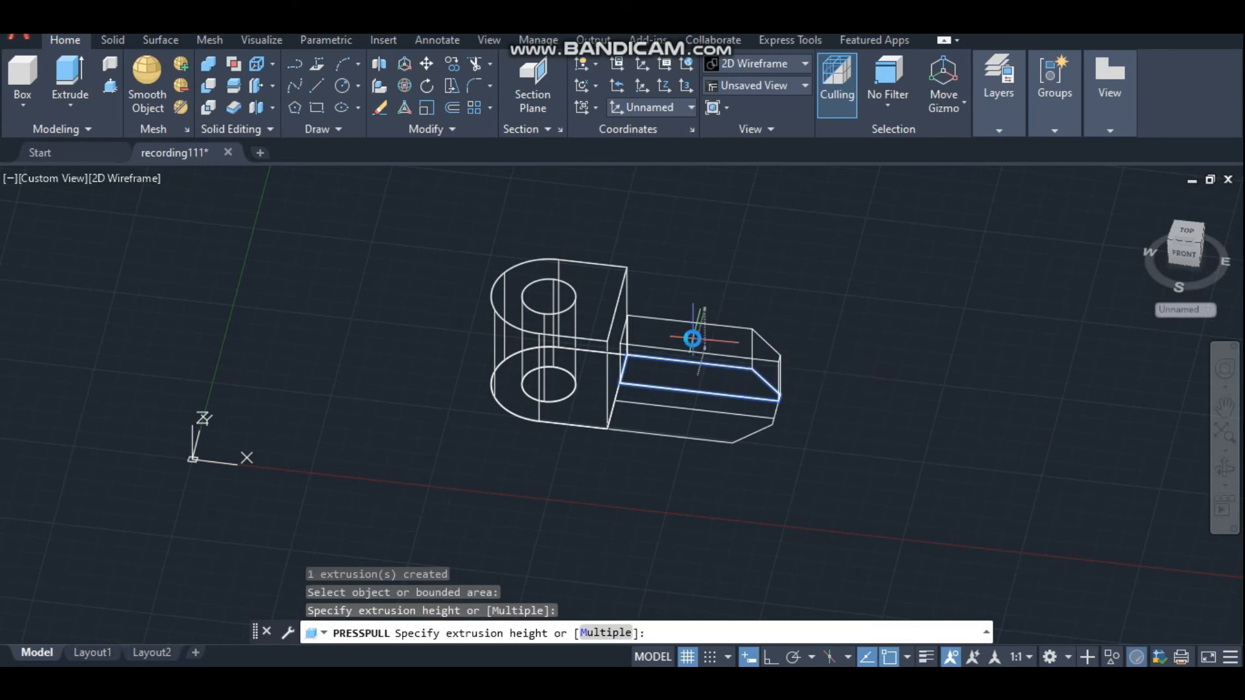
key("Return")
Presspull the narrow central strip of the arm upward by 30 to form a rib
left_click(720, 407)
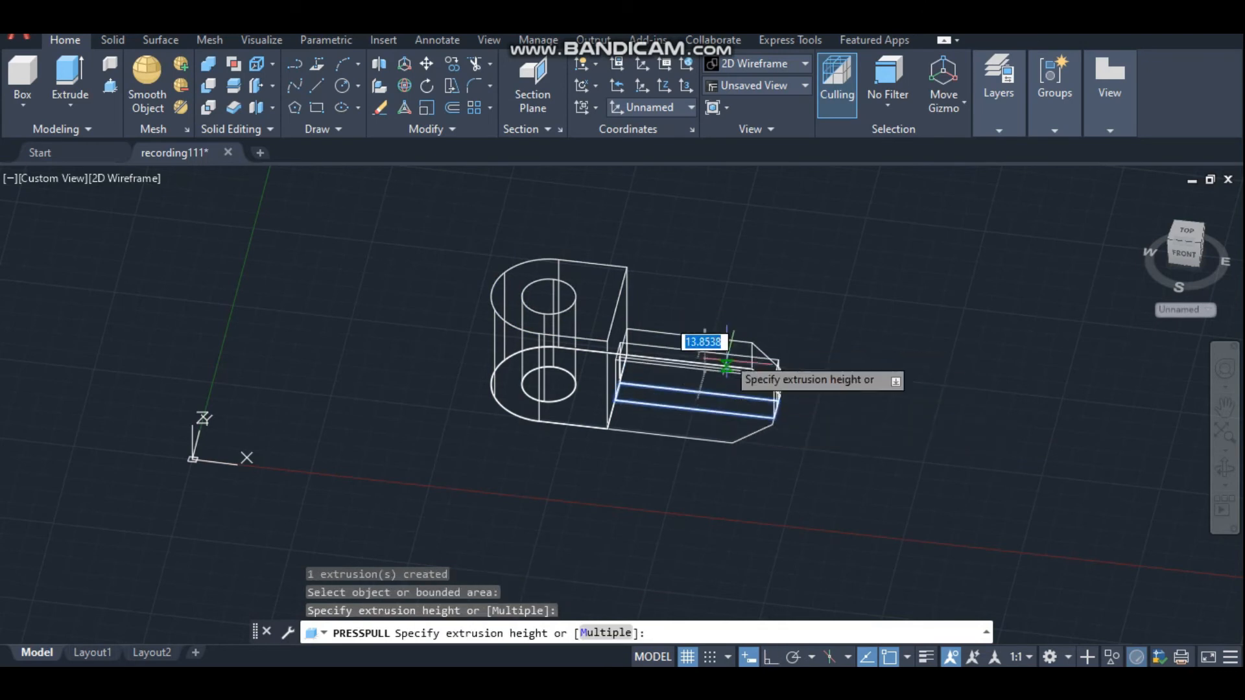
type("30")
key("Return")
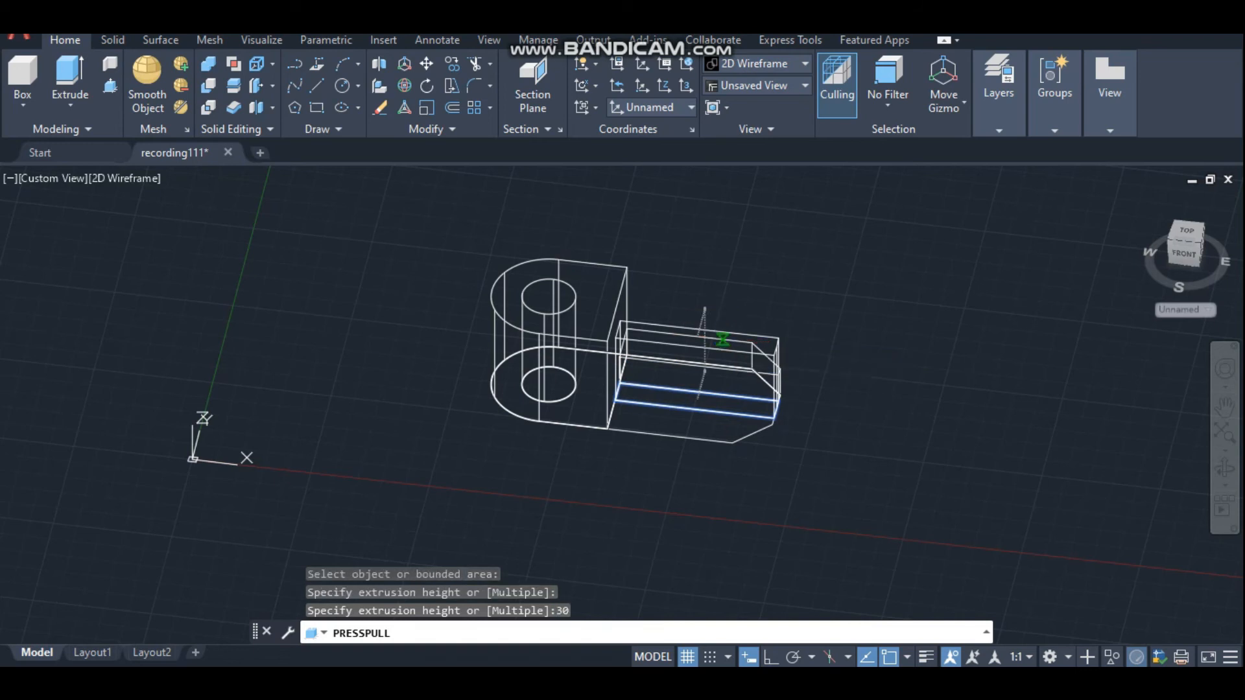
Presspull the arm area in front of the central rib upward by 9 and finish the extrusions
left_click(711, 421)
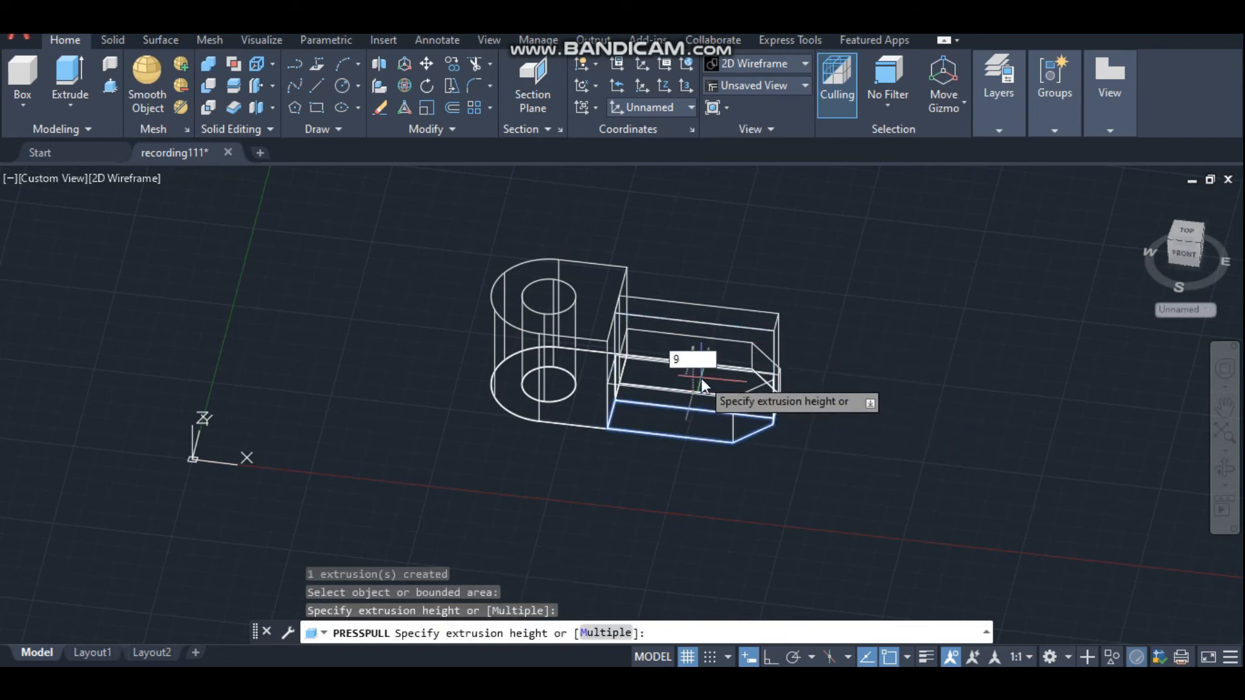
key("Return")
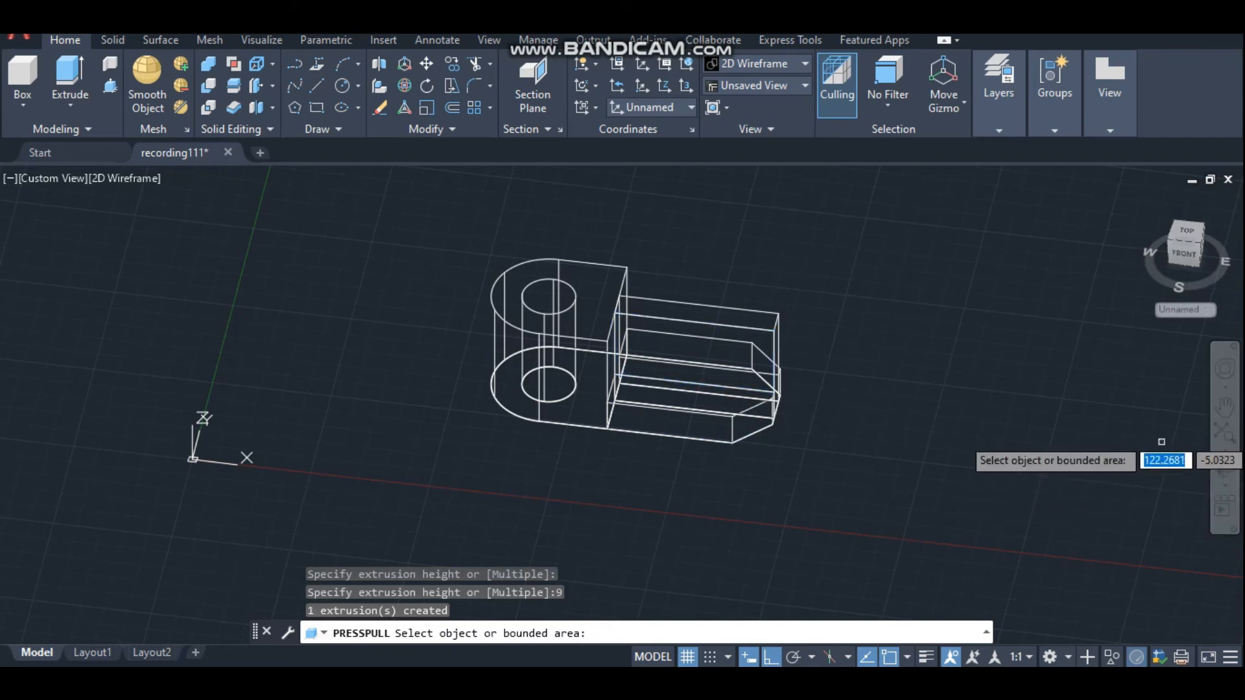
key("Return")
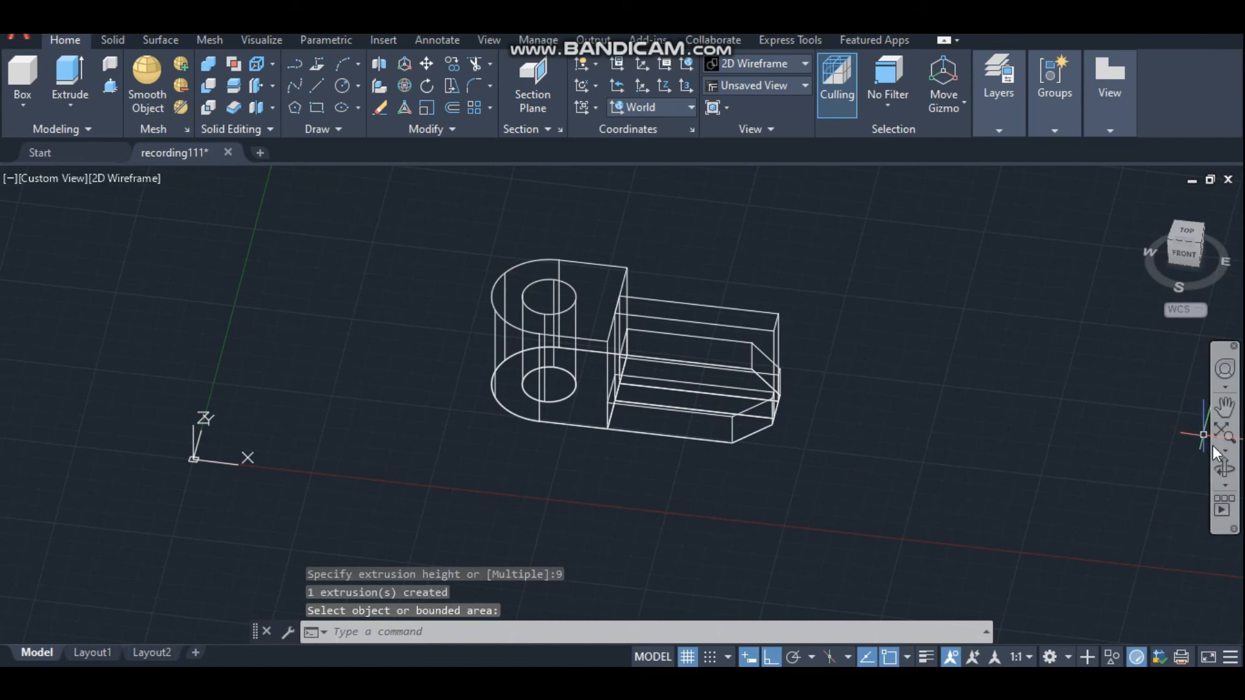
Chamfer the top edge at the rib's outer end with distance 1 of 21 and distance 2 of 42
left_click(1225, 470)
left_click_drag(994, 442, 843, 460)
key("Escape")
type("CHAM")
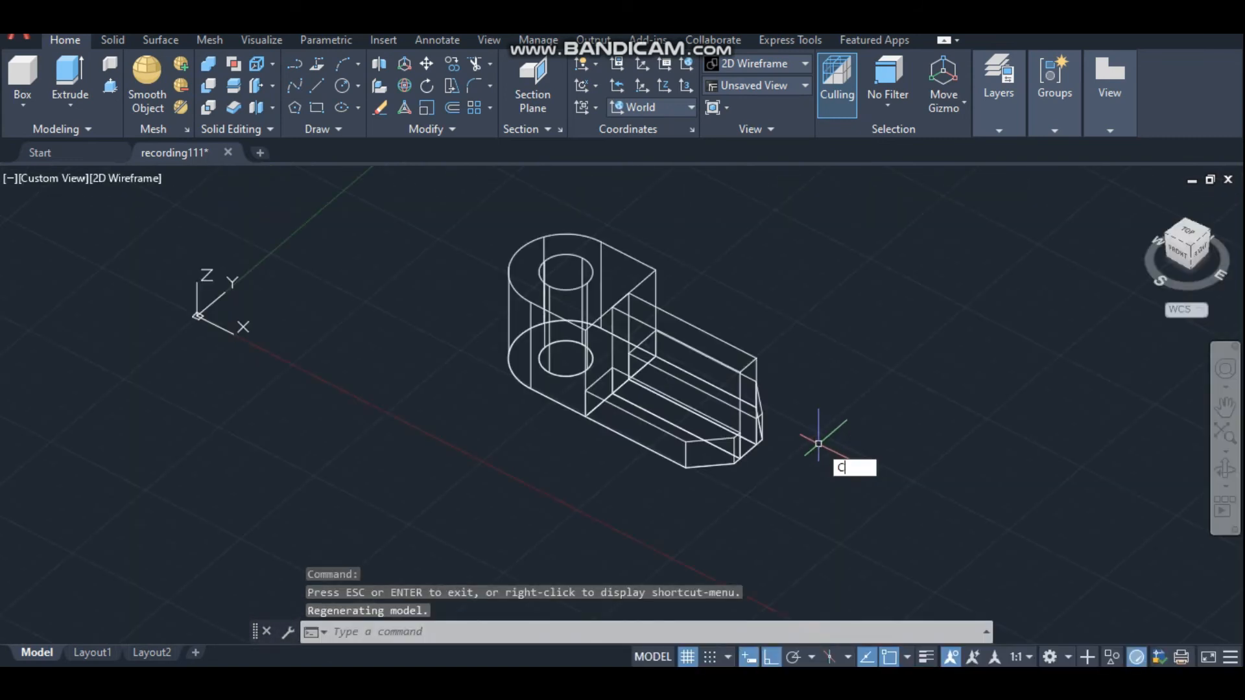
key("Return")
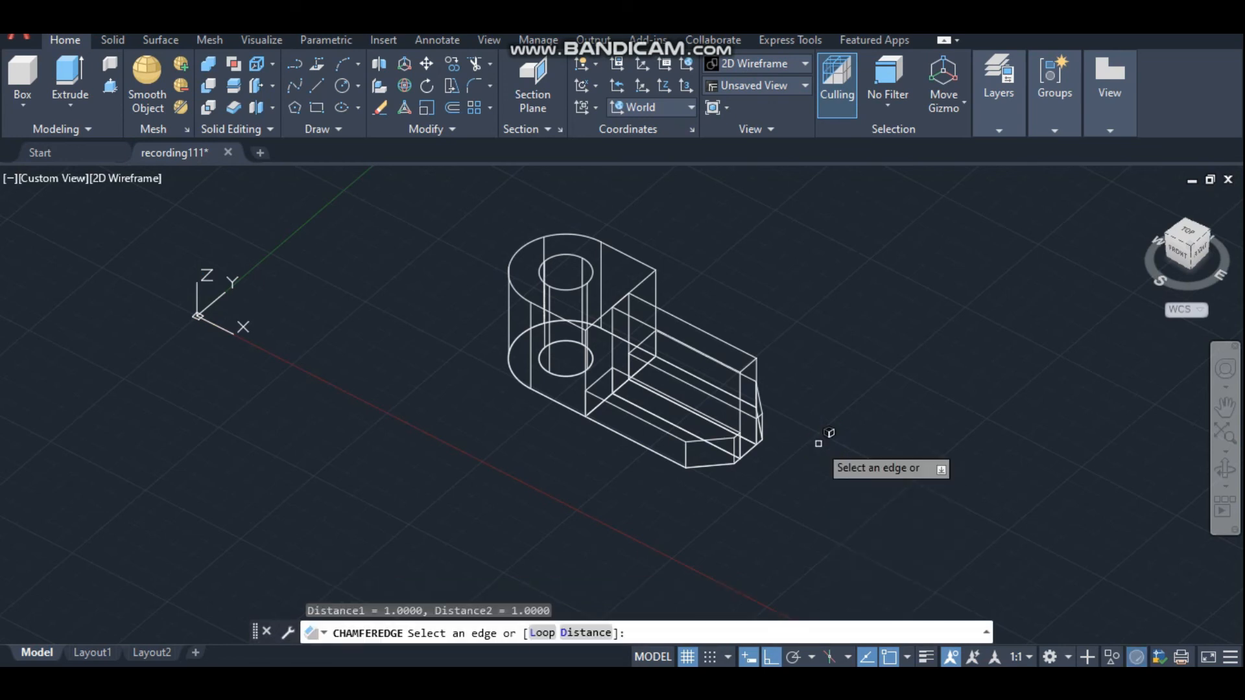
left_click(583, 633)
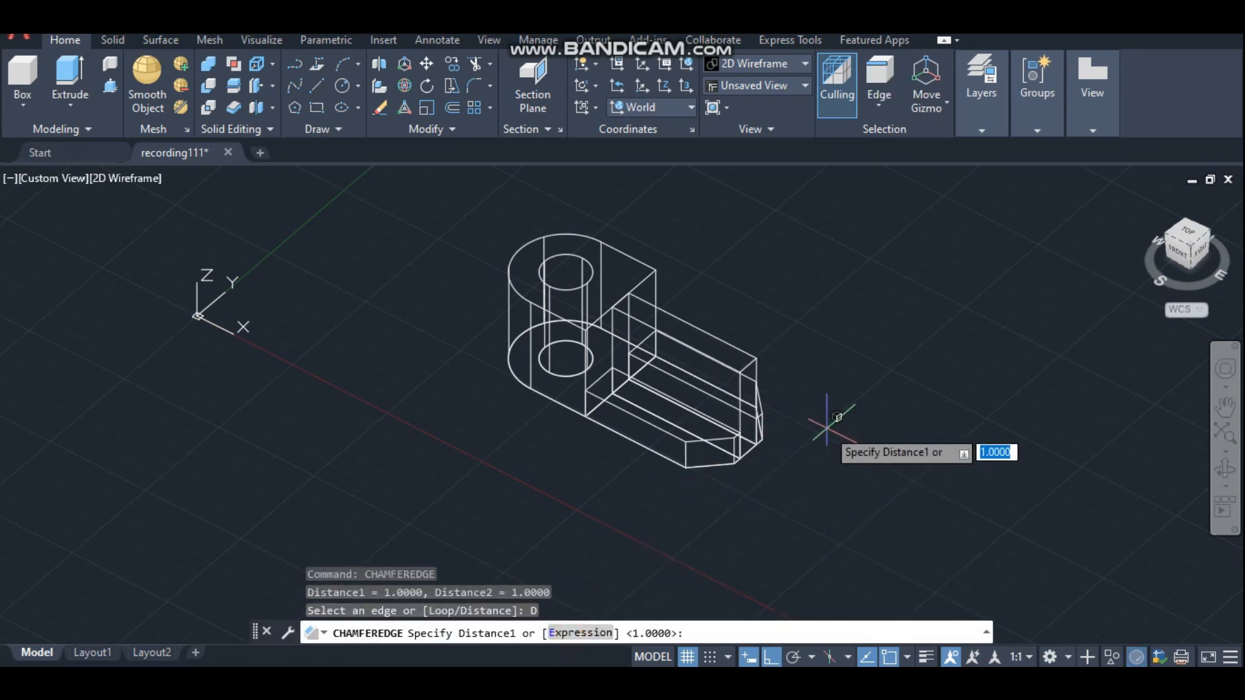
key("Return")
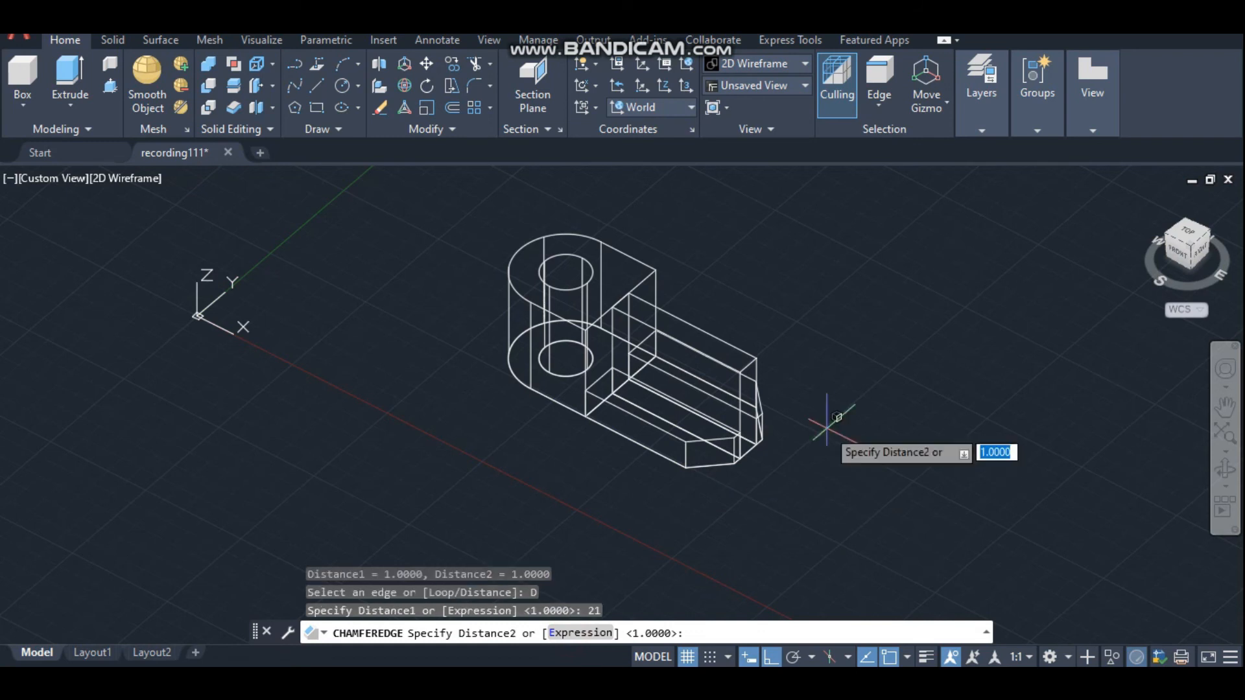
type("42")
key("Return")
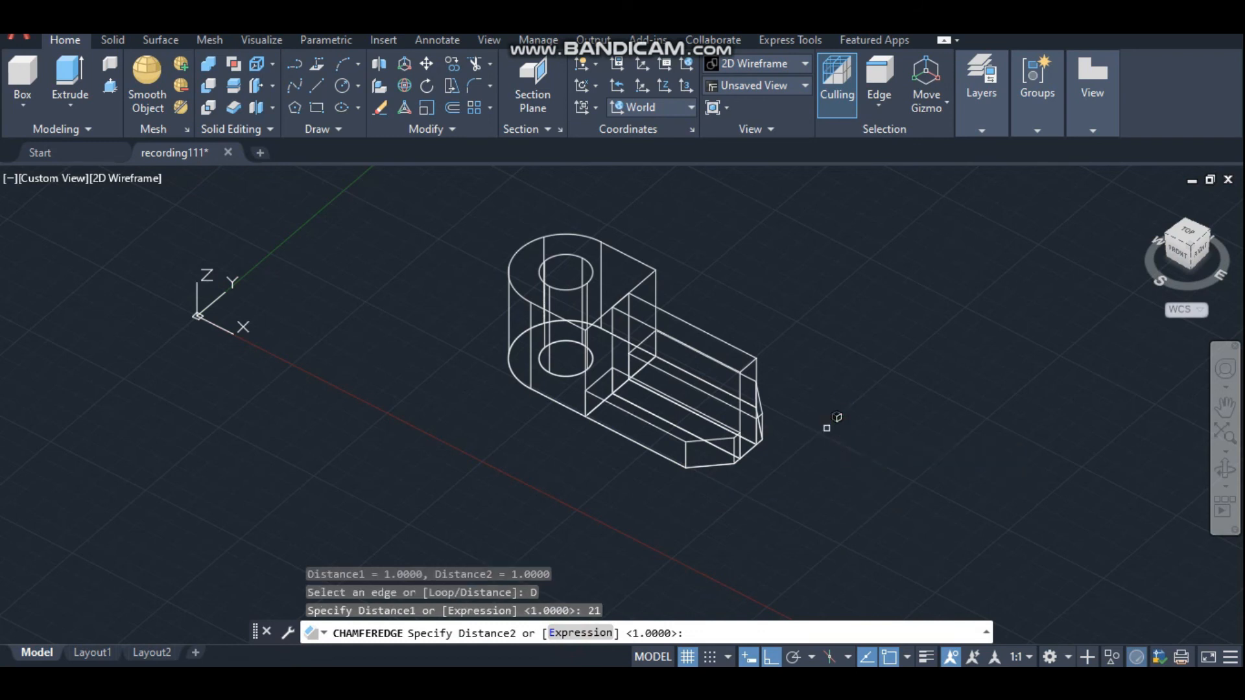
left_click(747, 367)
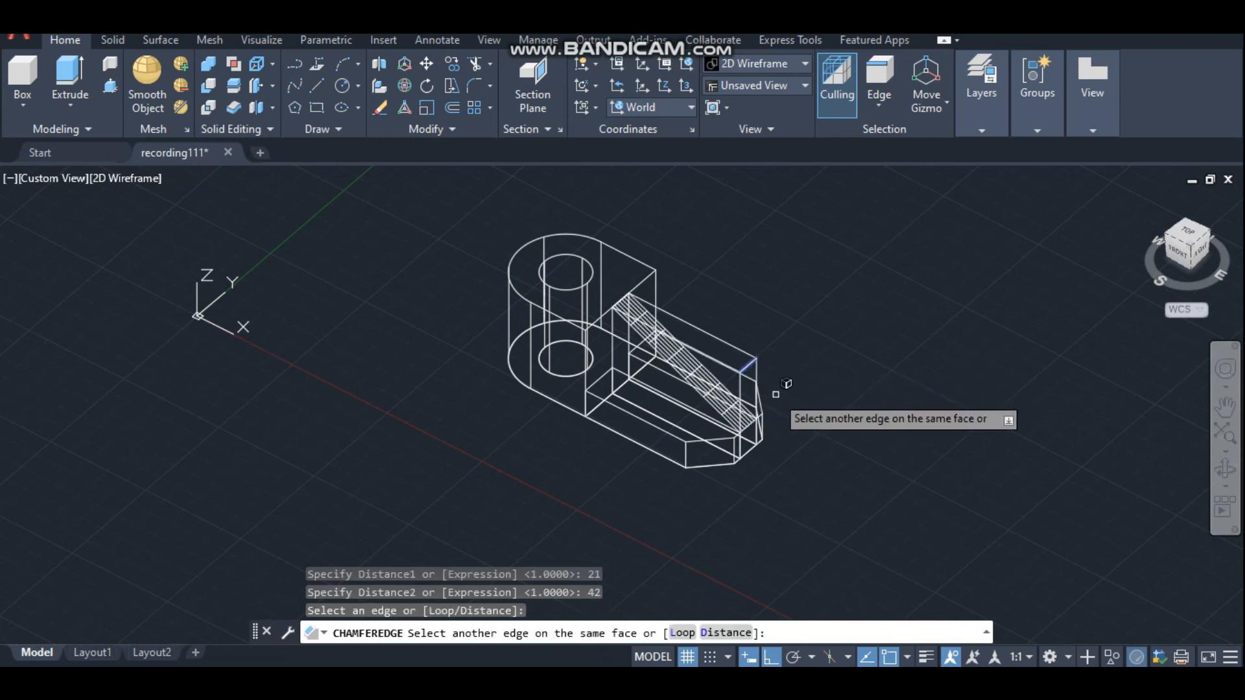
key("Return")
key("Return")
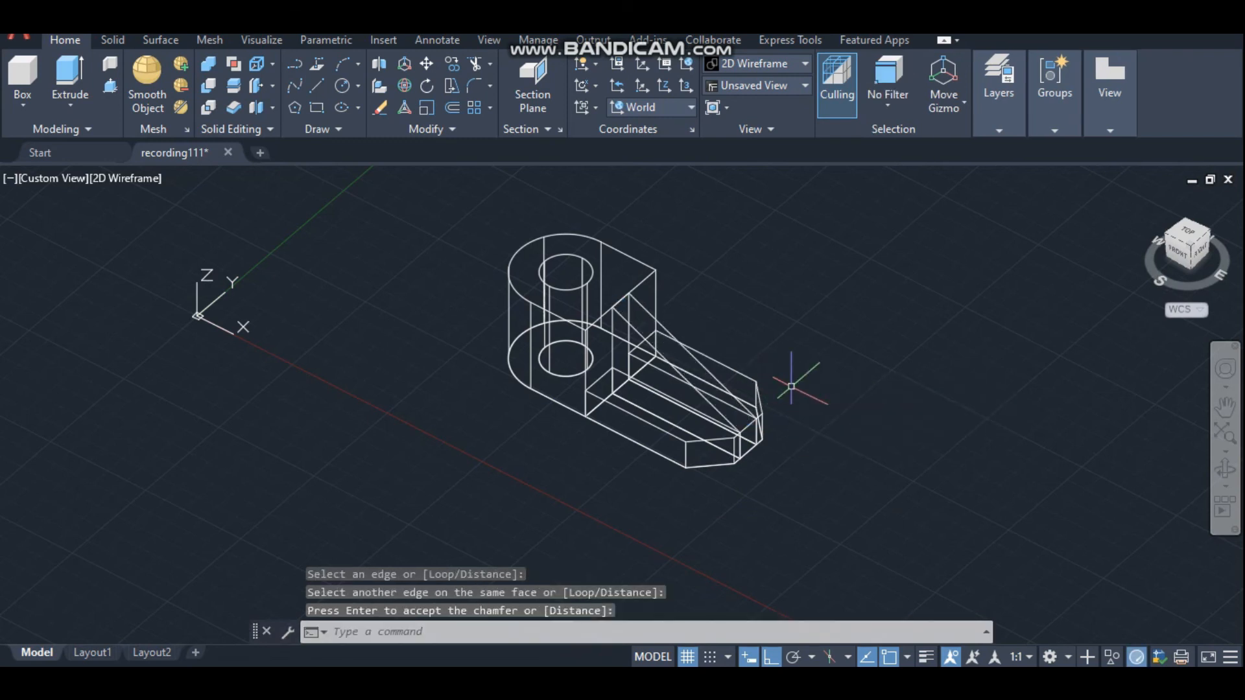
Set the visual style to Shades of Gray with the model seen from the front and above
scroll(817, 376, "up", 3)
scroll(925, 422, "down", 3)
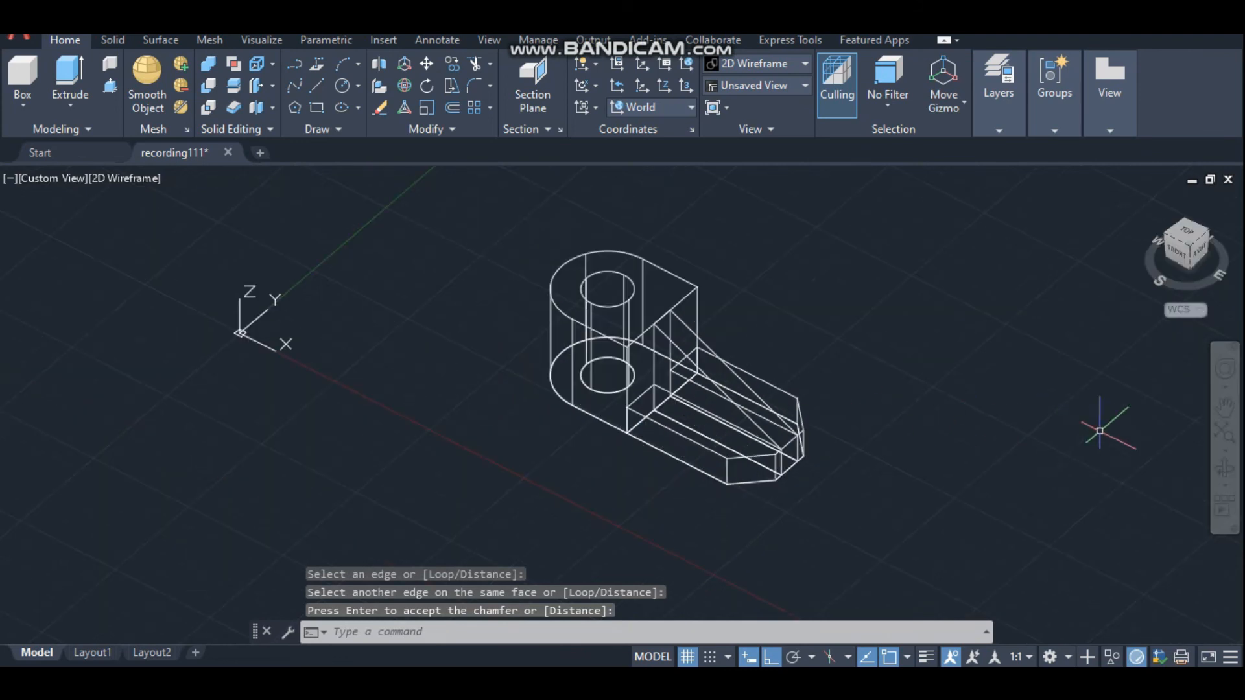
left_click(1225, 468)
left_click_drag(924, 491, 964, 467)
key("Escape")
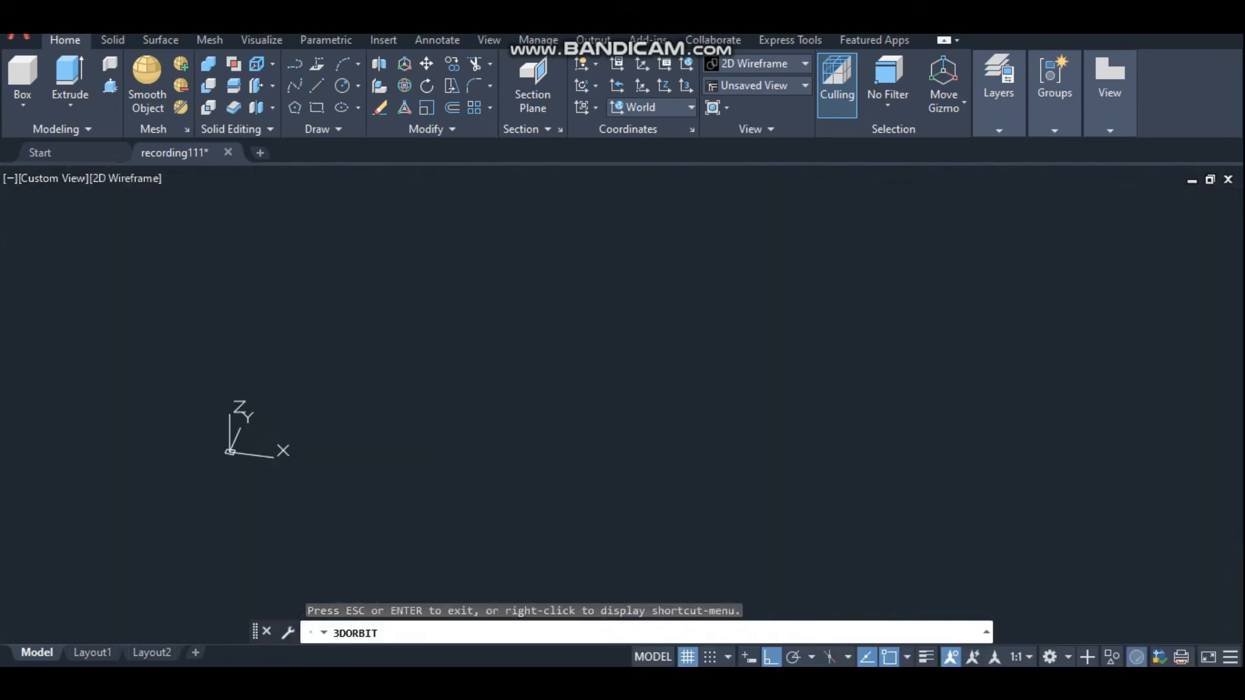
left_click(135, 177)
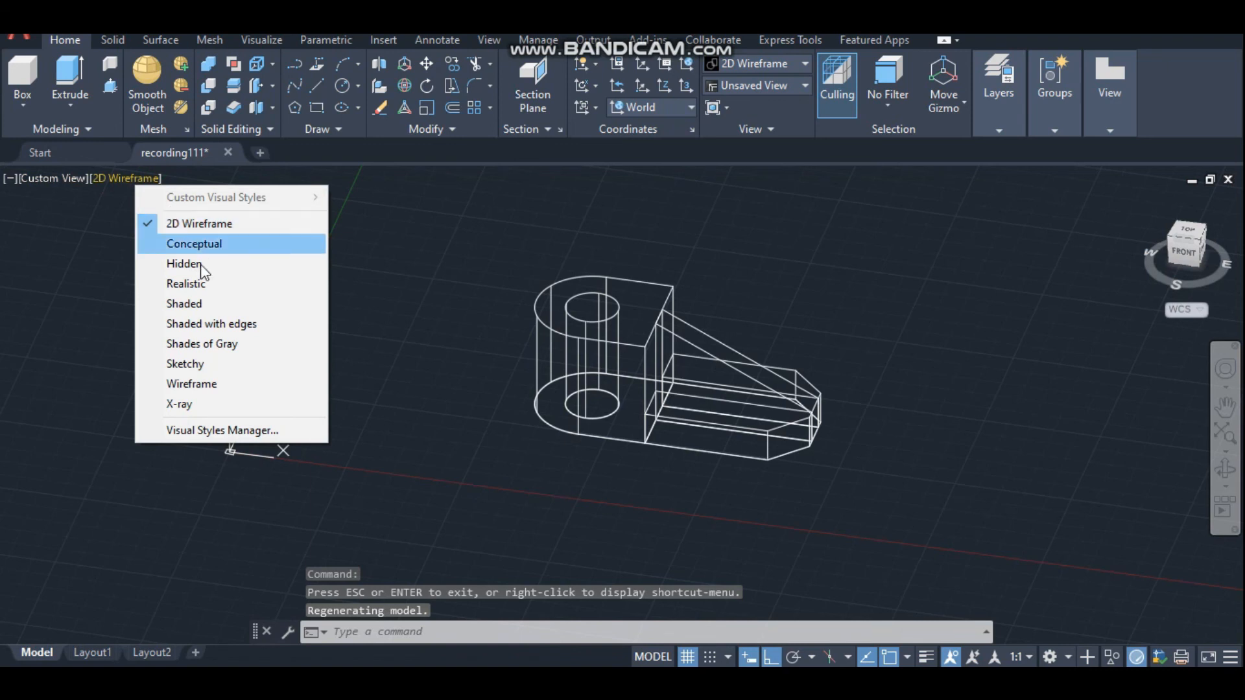
left_click(266, 344)
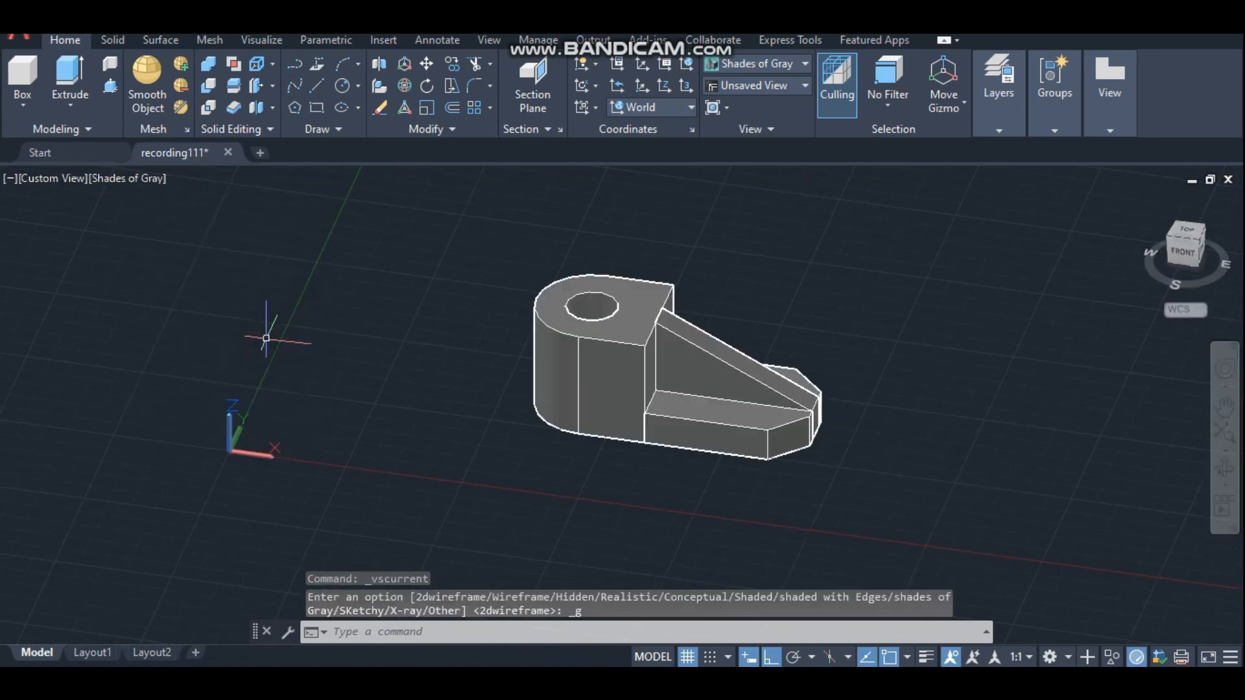
Orbit around the shaded model to examine the holed end, the chamfered arm and the sloped rib
left_click(1224, 432)
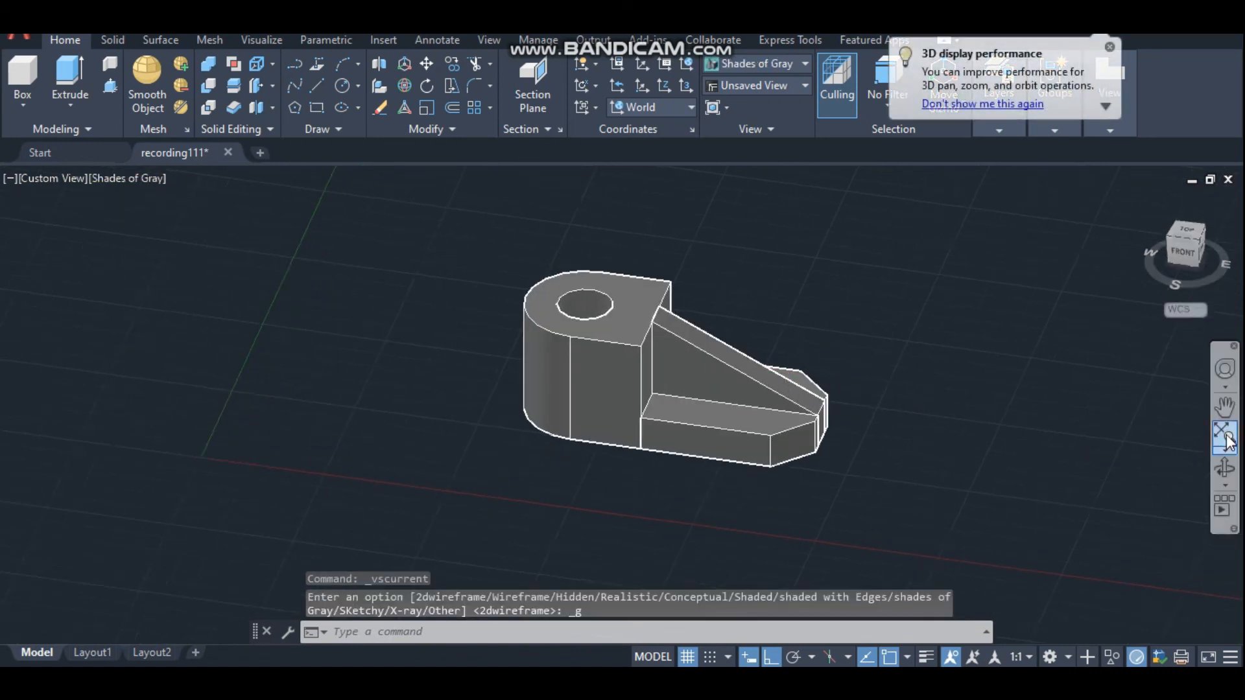
left_click(1227, 480)
left_click_drag(1126, 458, 340, 470)
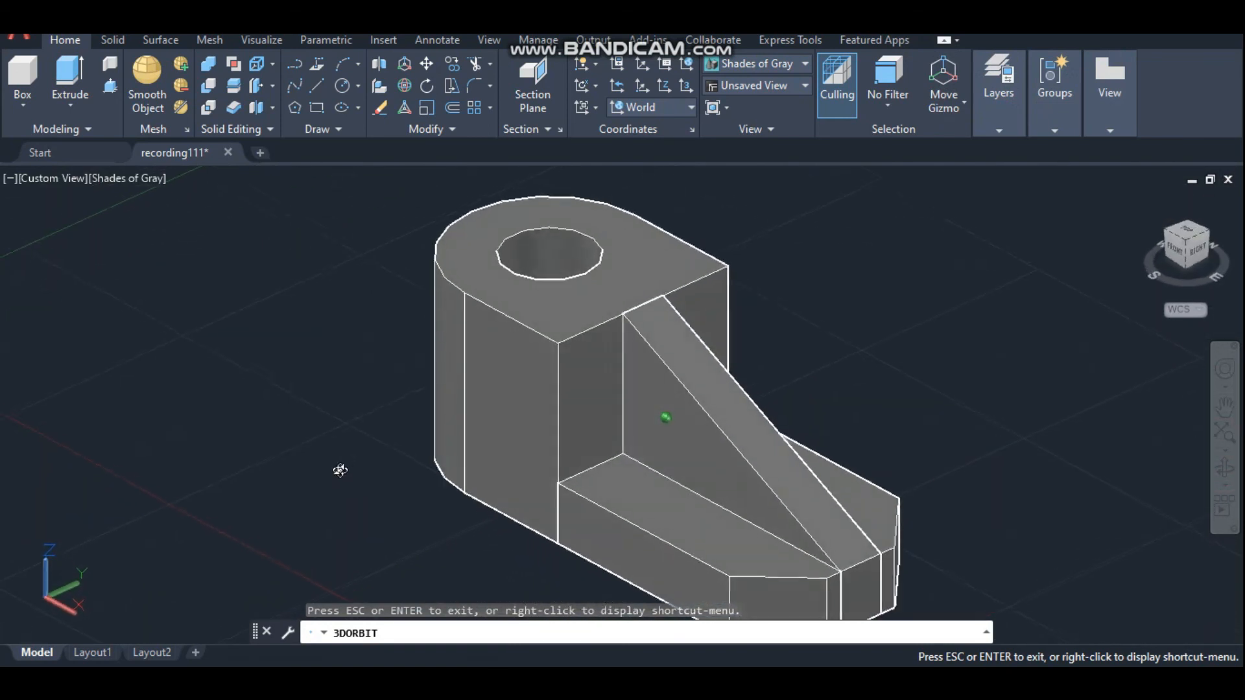
left_click_drag(719, 456, 791, 463)
left_click_drag(971, 486, 1012, 437)
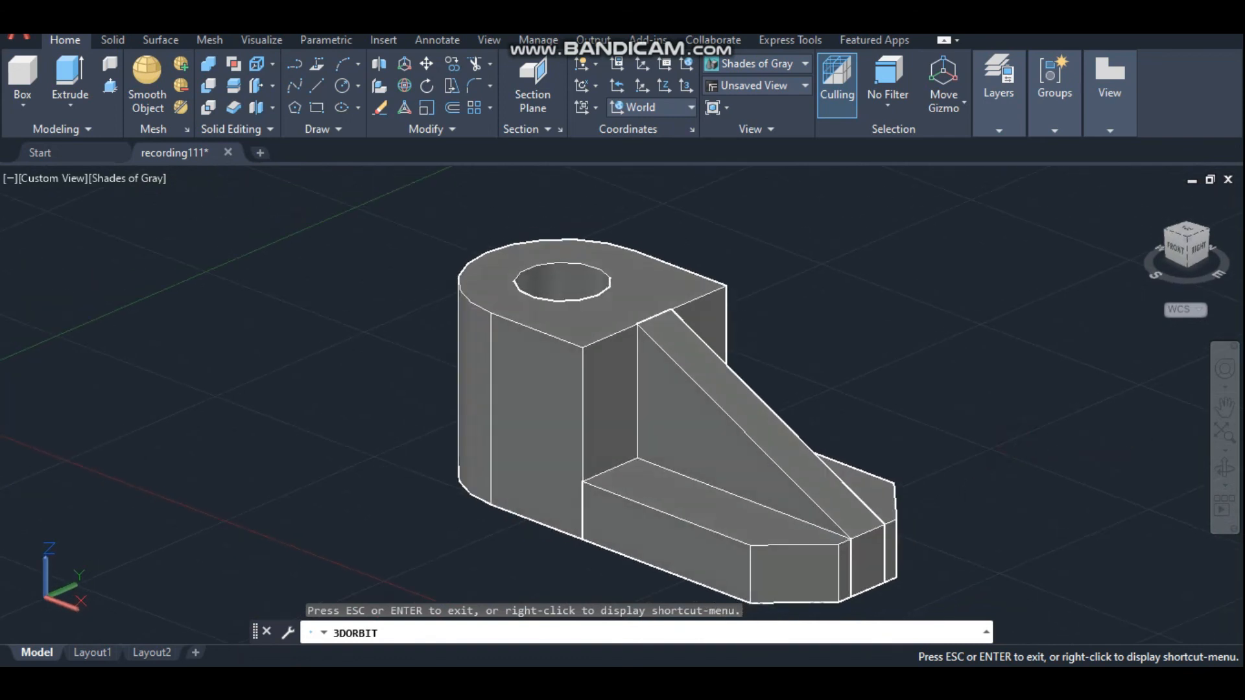
key("Escape")
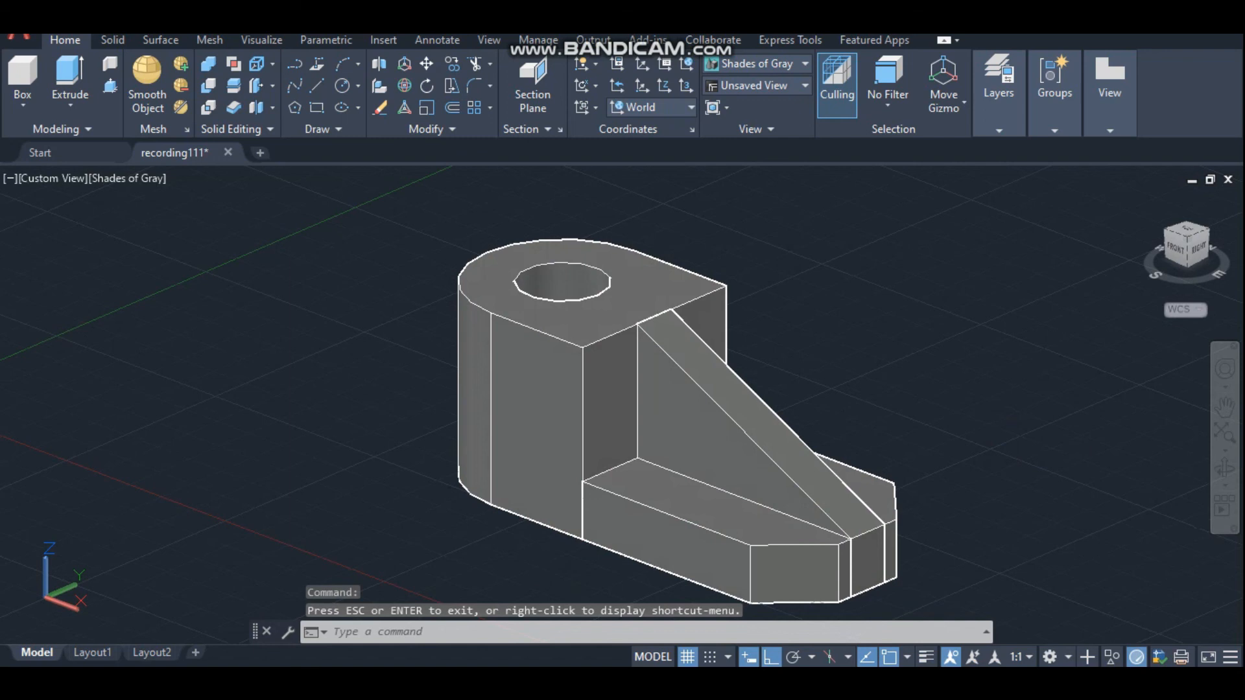